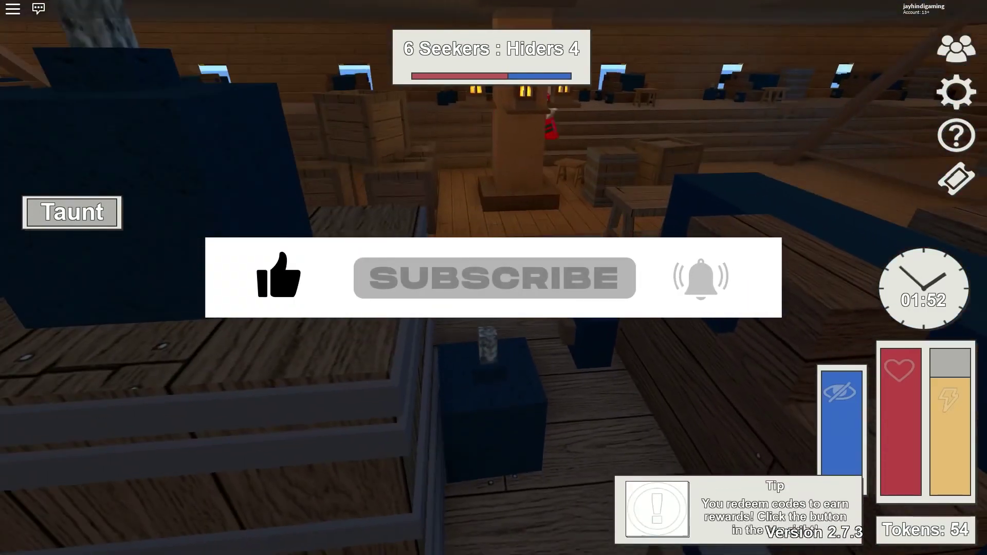
- Walk across the ship's deck onto the barrels and disguise the character as a barrel
{"action": "key", "text": "d"}
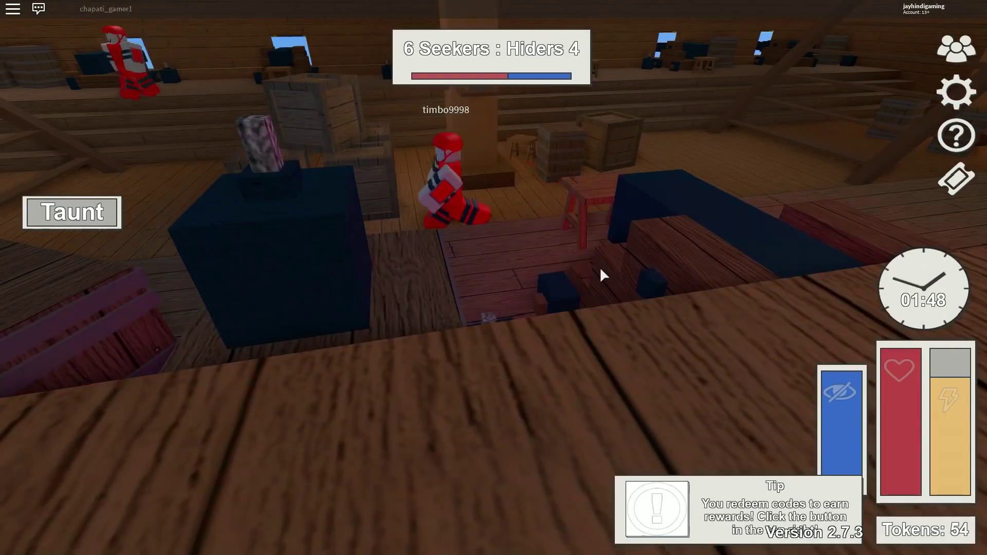
{"action": "key", "text": "a"}
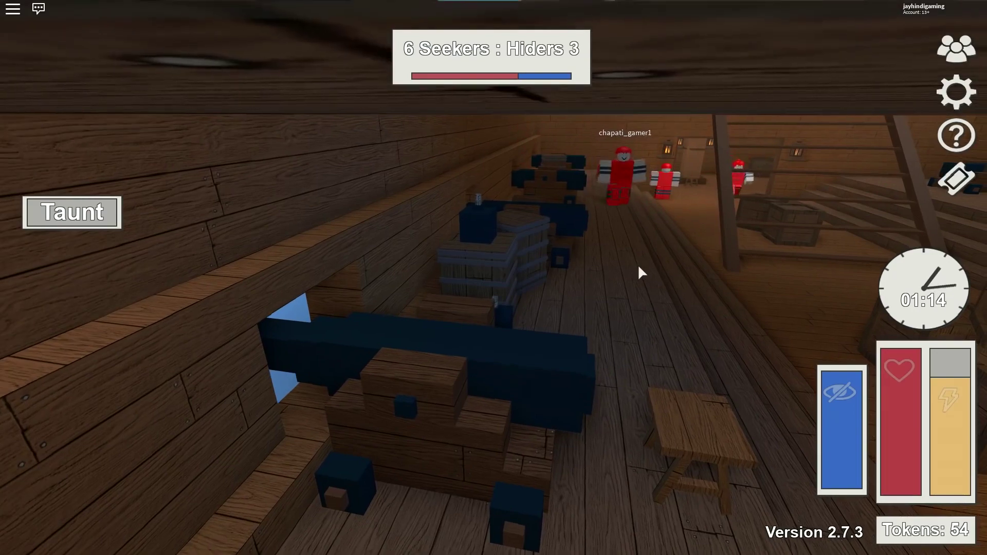
{"action": "scroll", "coordinate": [637, 265], "scroll_direction": "up", "scroll_amount": 5}
{"action": "scroll", "coordinate": [638, 266], "scroll_direction": "down", "scroll_amount": 5}
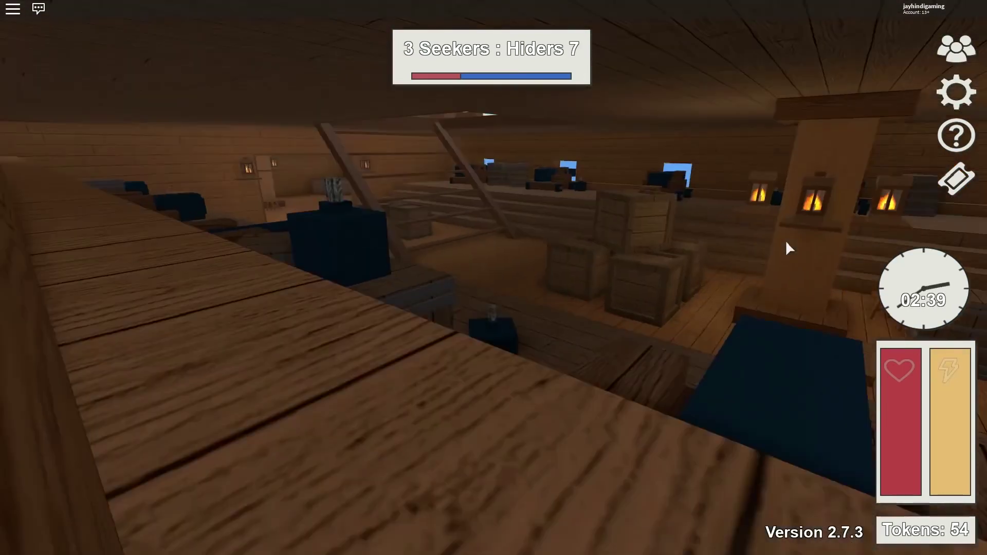
{"action": "key", "text": "w"}
{"action": "key", "text": "space"}
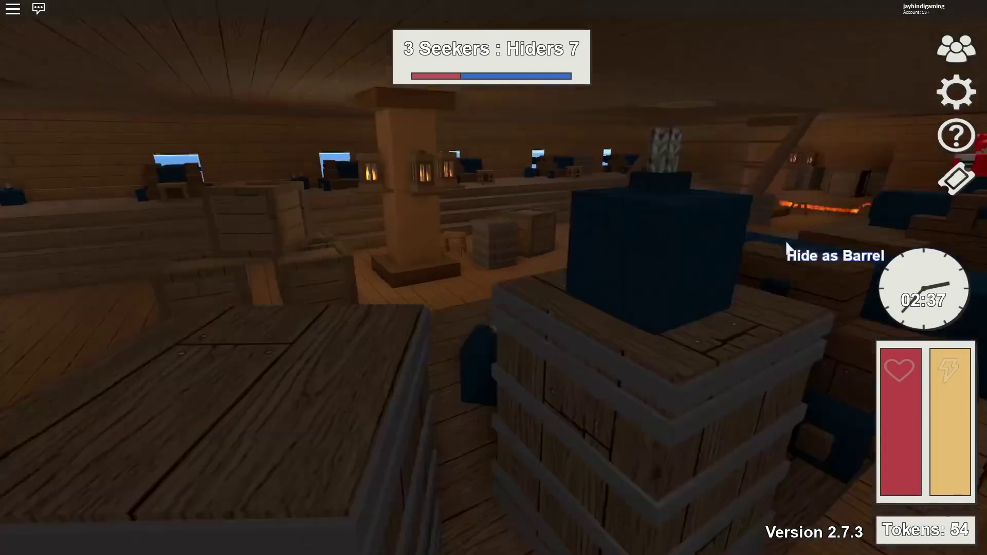
{"action": "left_click", "coordinate": [787, 244]}
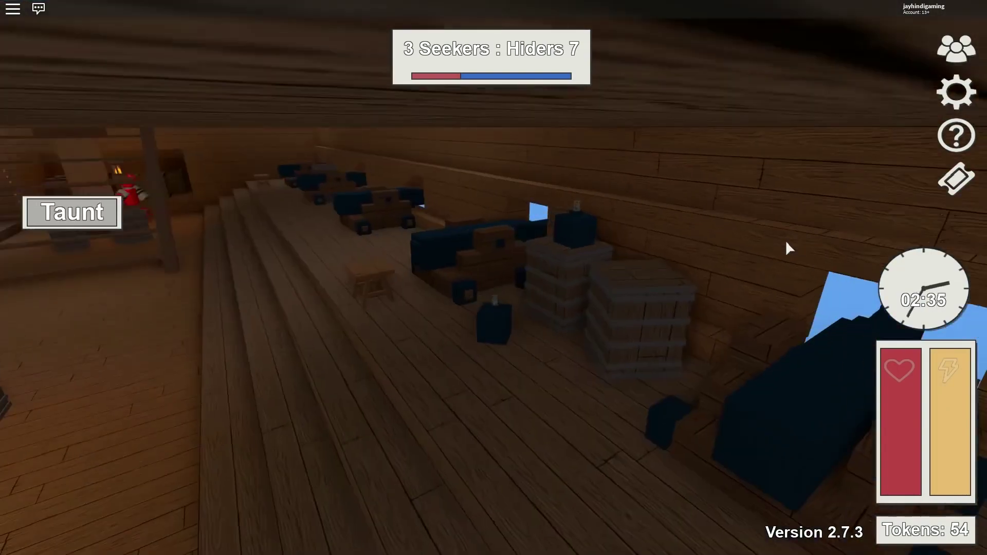
- Move along the wall past the cannons and hide as a cannon ball
{"action": "key", "text": "w"}
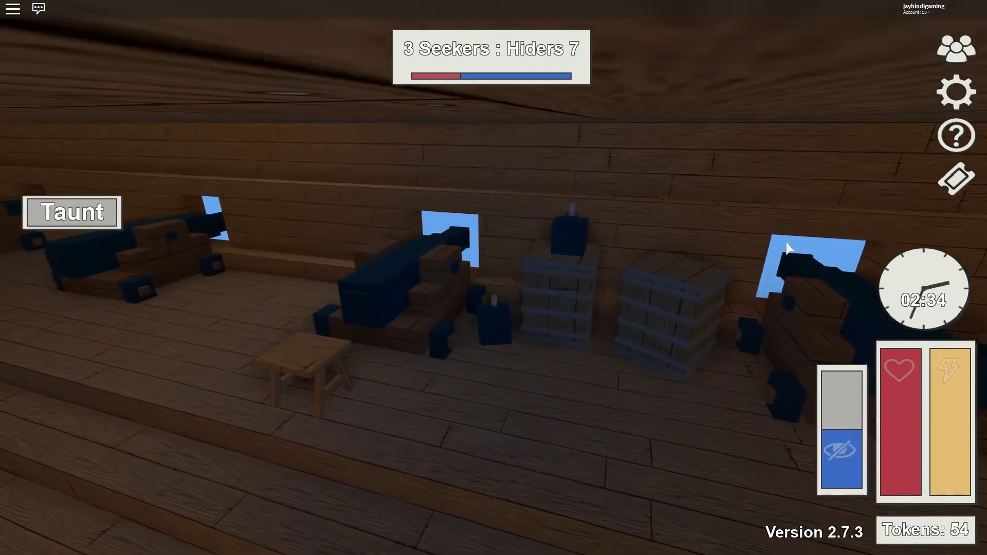
{"action": "key", "text": "w"}
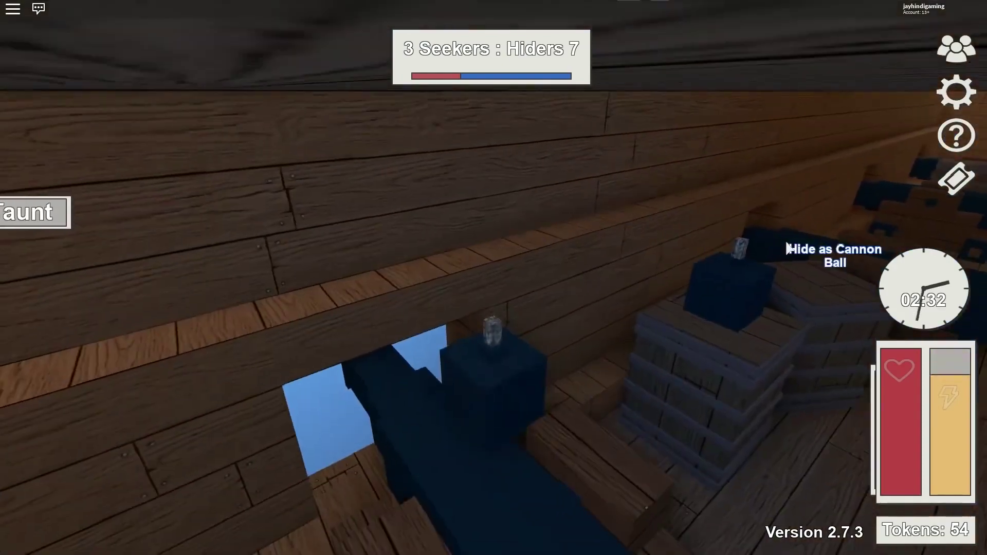
{"action": "left_click", "coordinate": [785, 239]}
{"action": "key", "text": "w"}
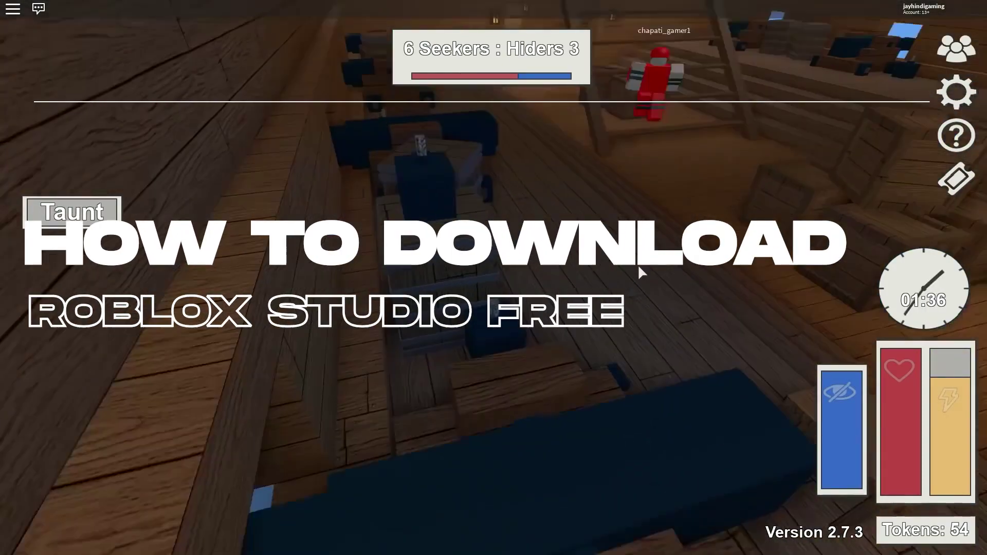
- Sneak past the post and crates along the cannon deck toward a stool to hide as
{"action": "key", "text": "w"}
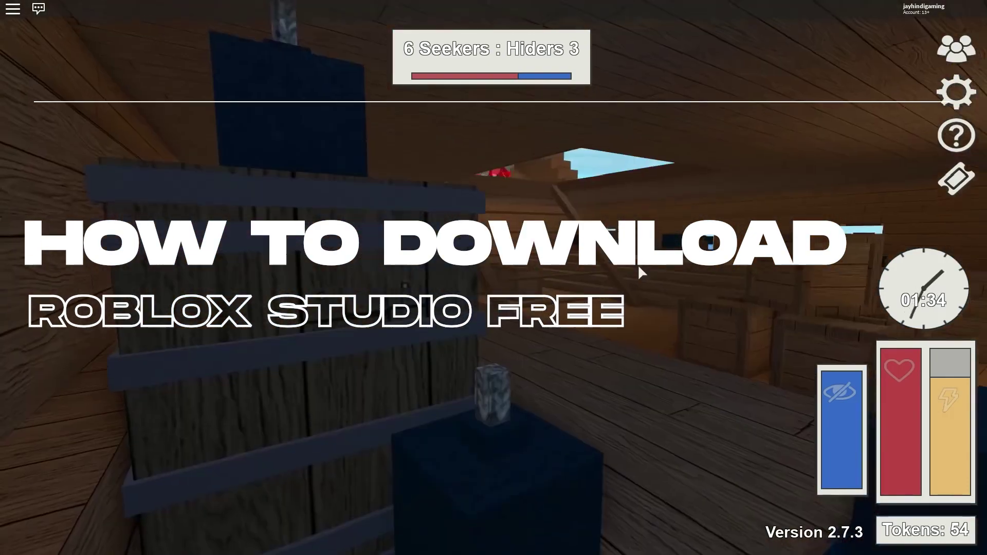
{"action": "key", "text": "w"}
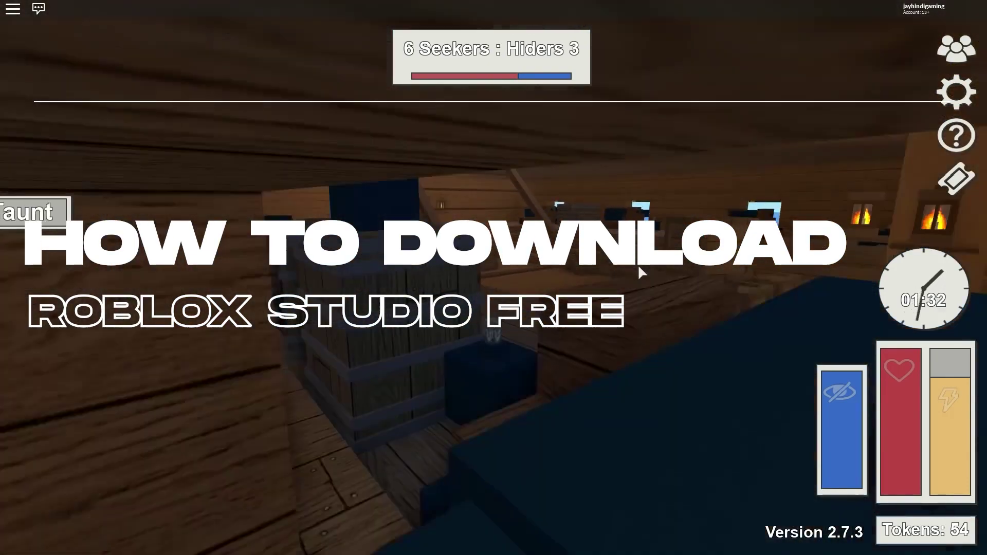
{"action": "key", "text": "w"}
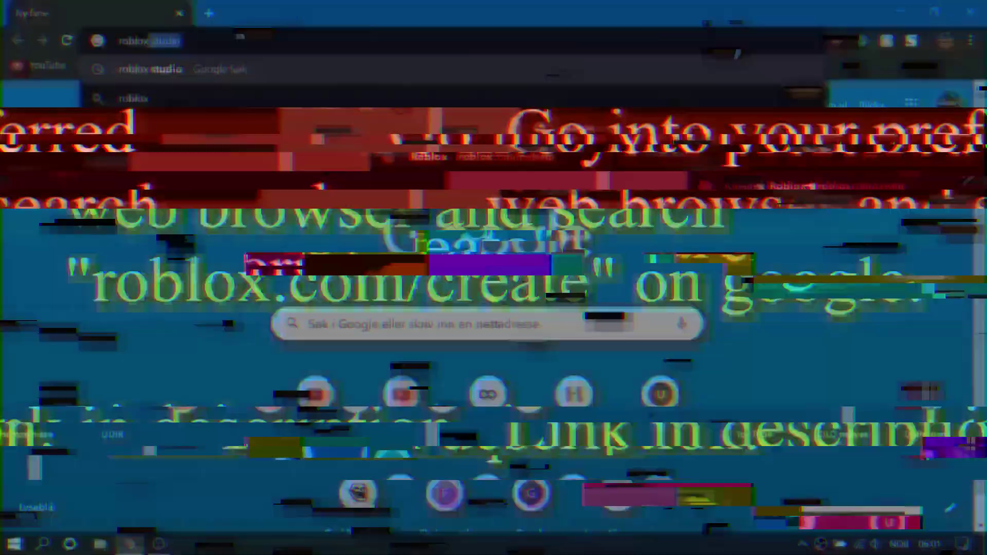
{"action": "key", "text": "Return"}
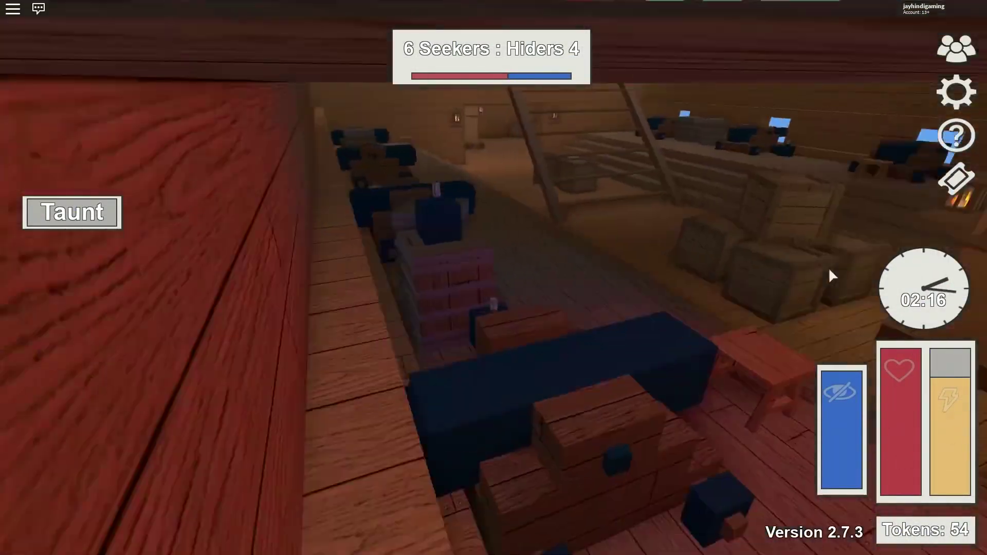
{"action": "key", "text": "a"}
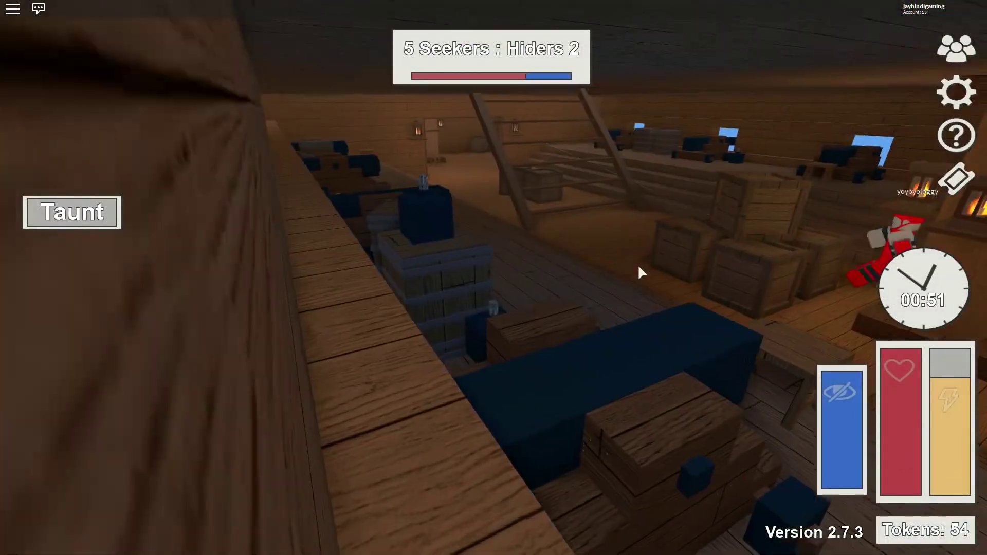
{"action": "key", "text": "w"}
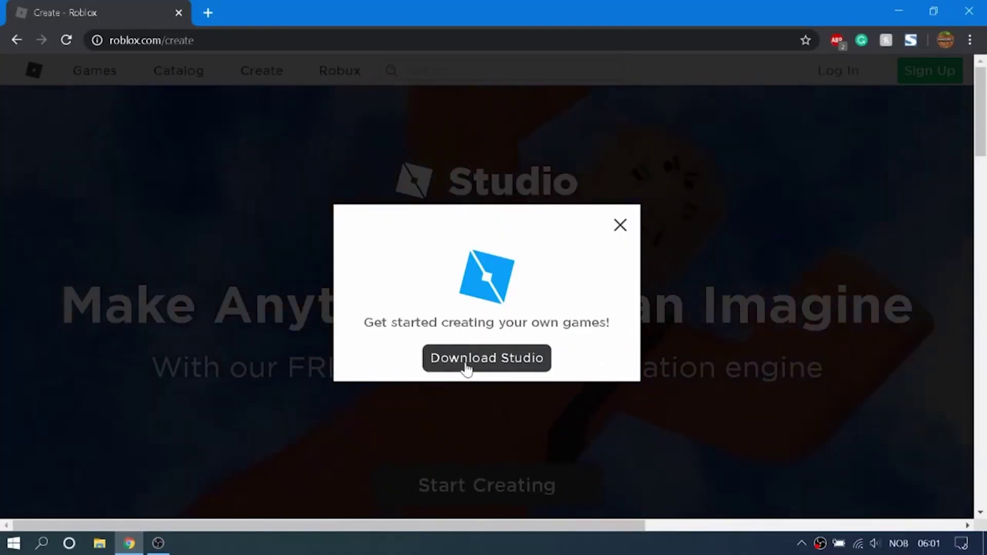
- Download RobloxStudioLauncher.exe from roblox.com/create and run it from Chrome's download bar
{"action": "left_click", "coordinate": [467, 368]}
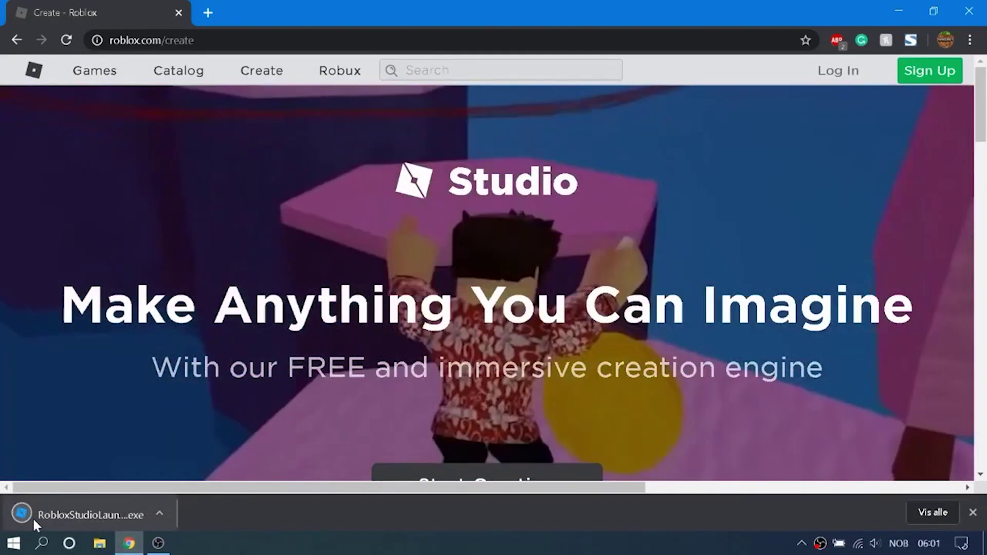
{"action": "left_click", "coordinate": [75, 520]}
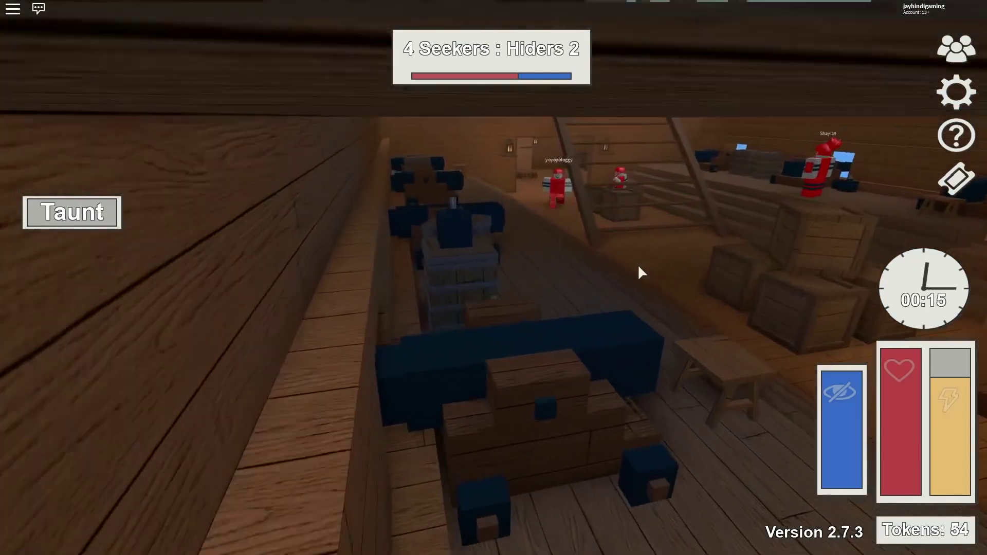
- Walk along the warehouse's brick wall into the room of stacked cardboard boxes
{"action": "key", "text": "w"}
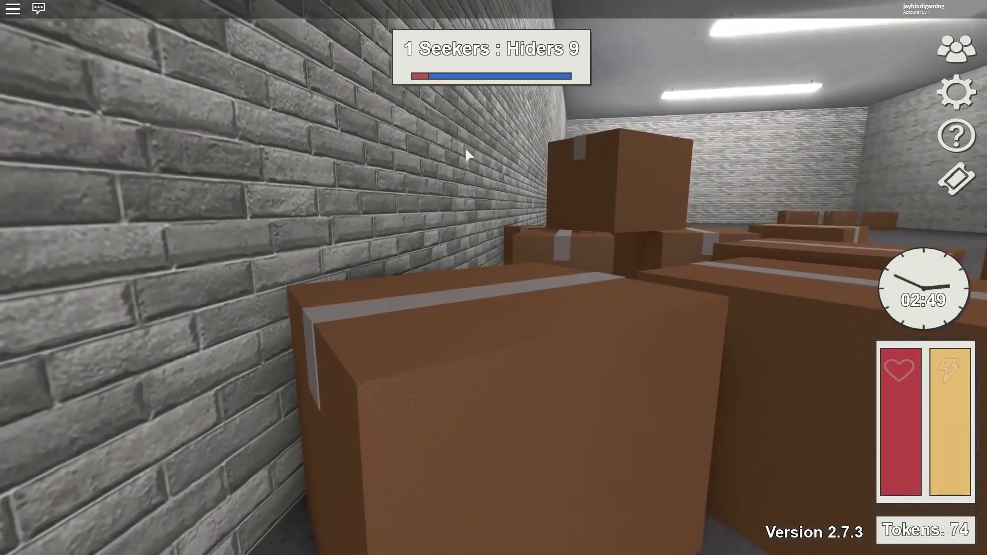
{"action": "key", "text": "w"}
{"action": "key", "text": "Right"}
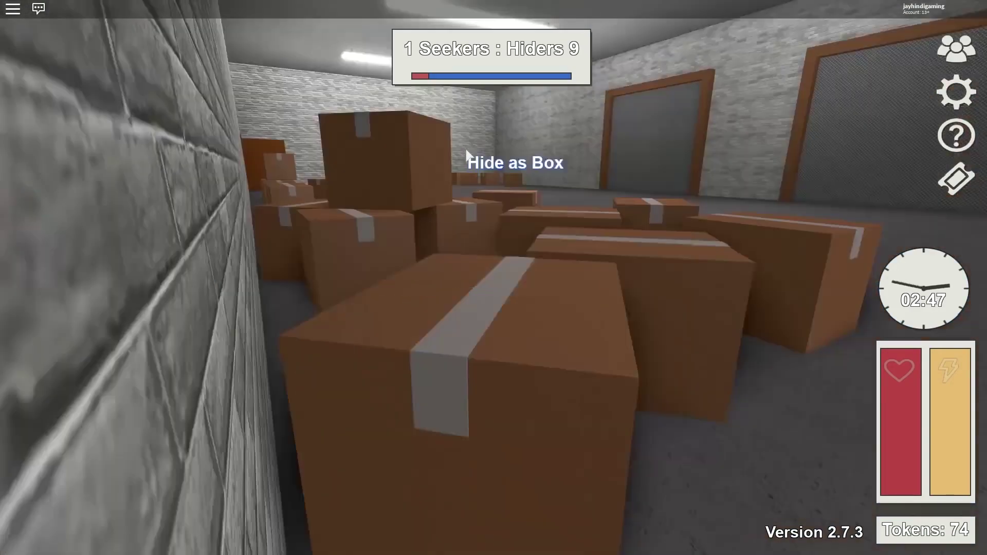
{"action": "key", "text": "w"}
{"action": "key", "text": "Left"}
{"action": "key", "text": "Right"}
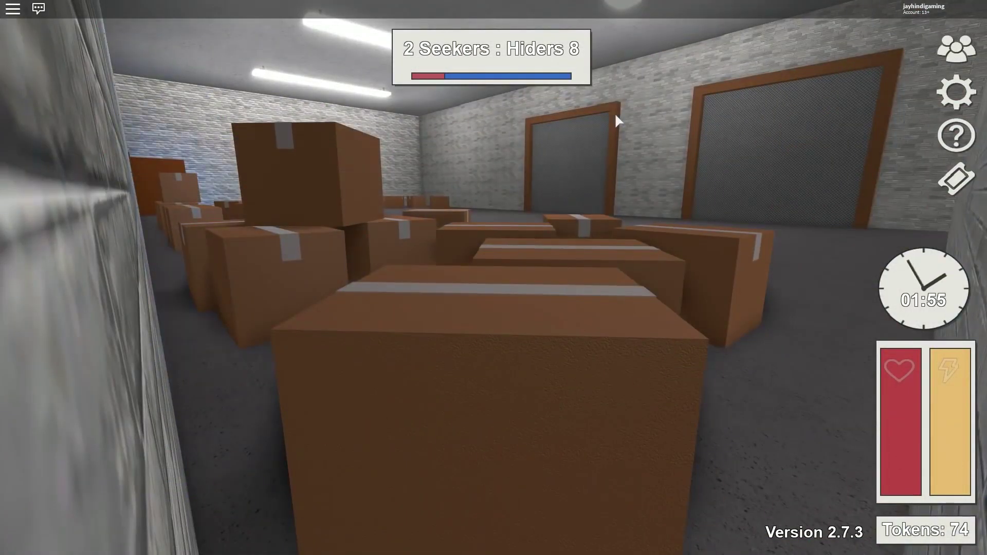
{"action": "key", "text": "w"}
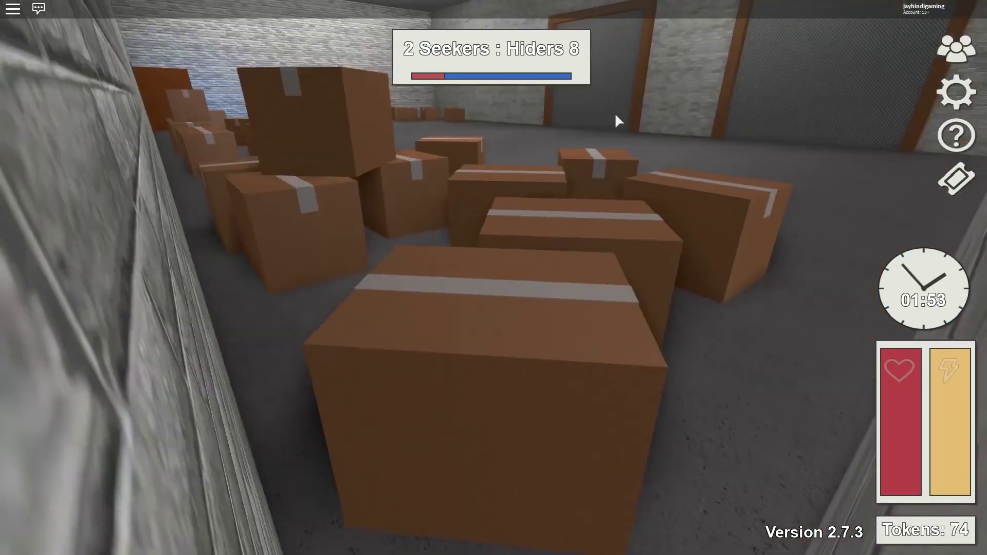
{"action": "key", "text": "a"}
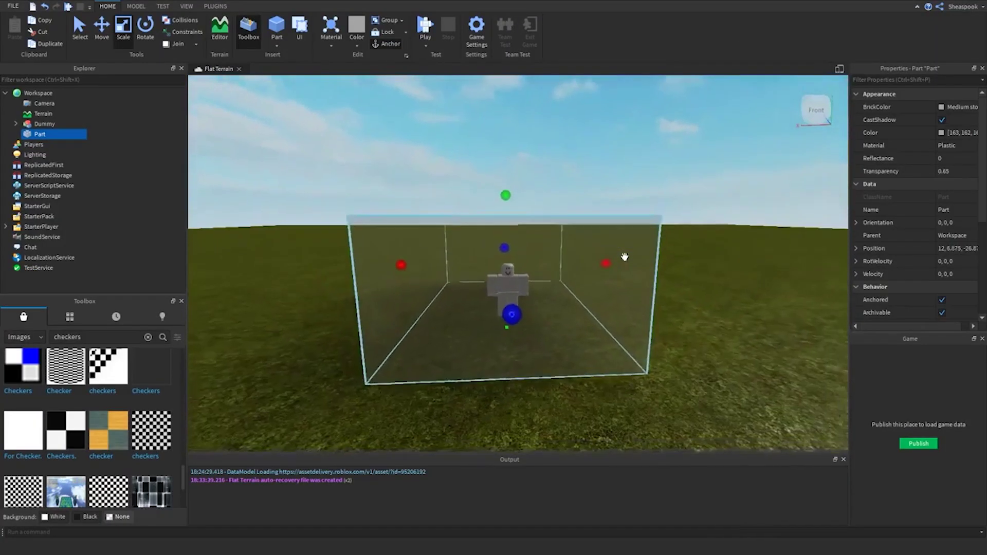
{"action": "scroll", "coordinate": [624, 256], "scroll_direction": "up", "scroll_amount": 3}
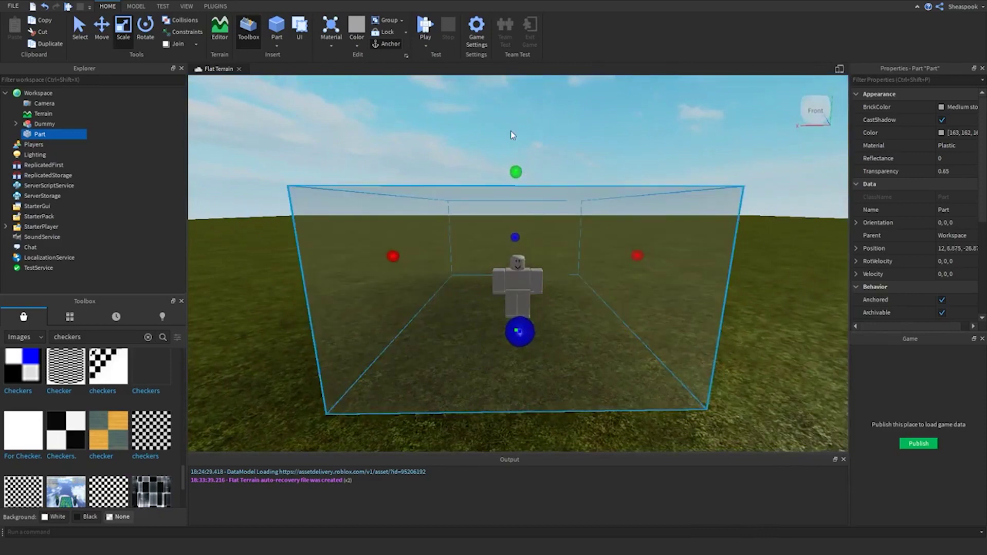
- Duplicate the transparent part and set the copy's Transparency to 0
{"action": "key", "text": "ctrl+d"}
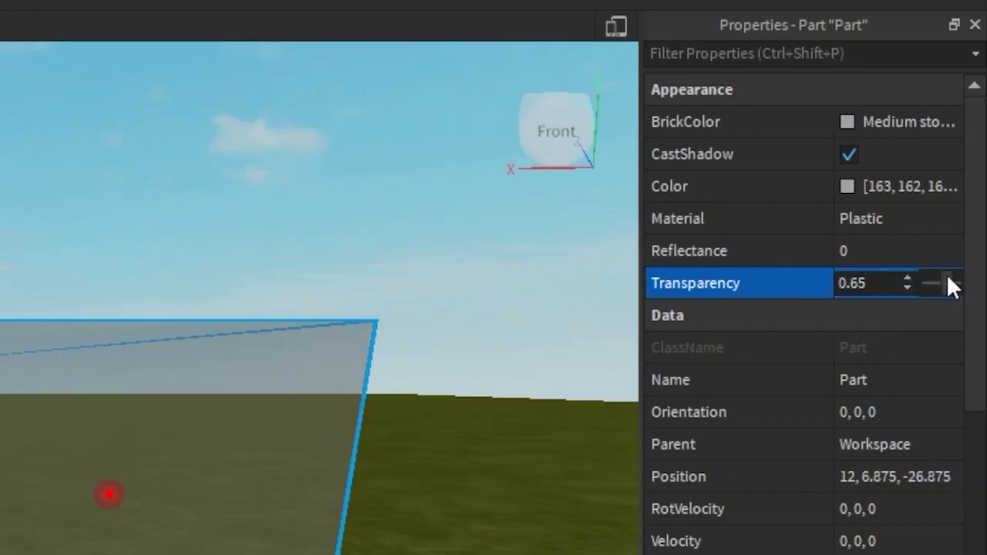
{"action": "left_click_drag", "start_coordinate": [981, 167], "coordinate": [940, 170]}
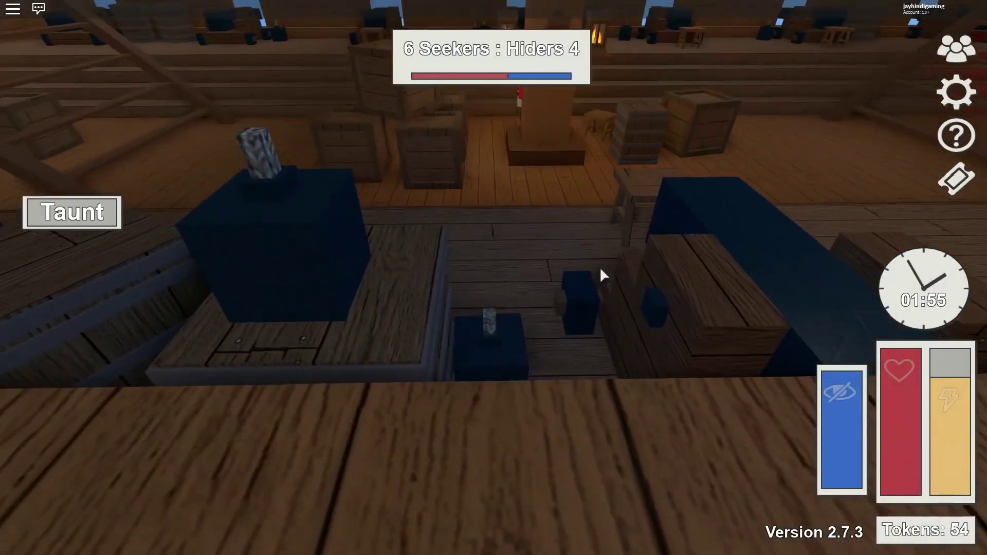
{"action": "key", "text": "w"}
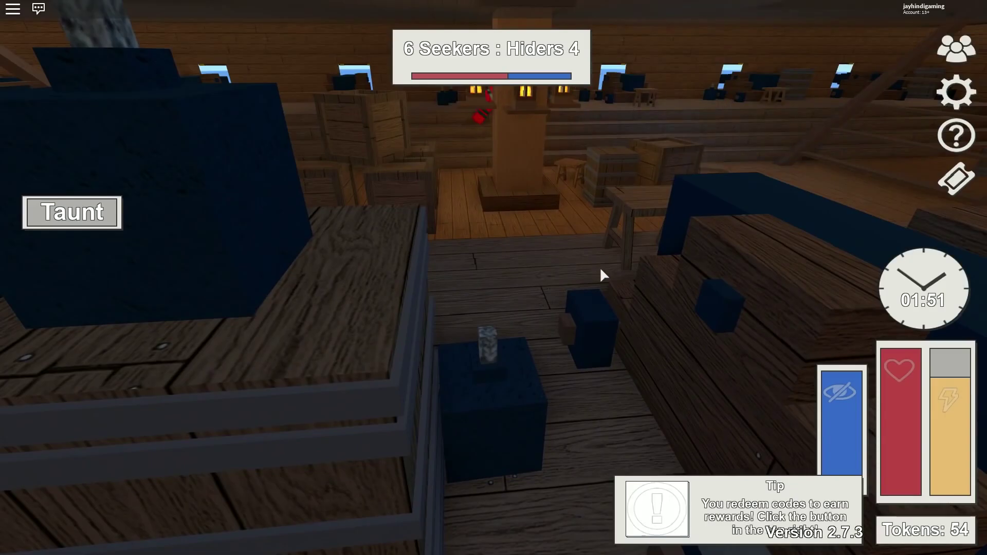
{"action": "key", "text": "space"}
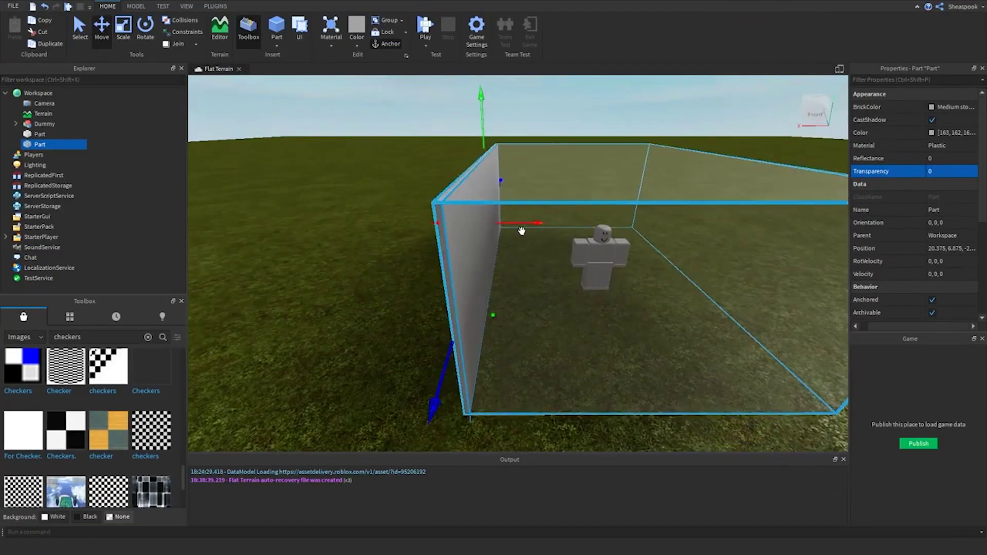
- Duplicate a wall part, slide the copy along X, and select the box's wall parts
{"action": "key", "text": "ctrl+d"}
{"action": "left_click_drag", "start_coordinate": [524, 231], "coordinate": [558, 229]}
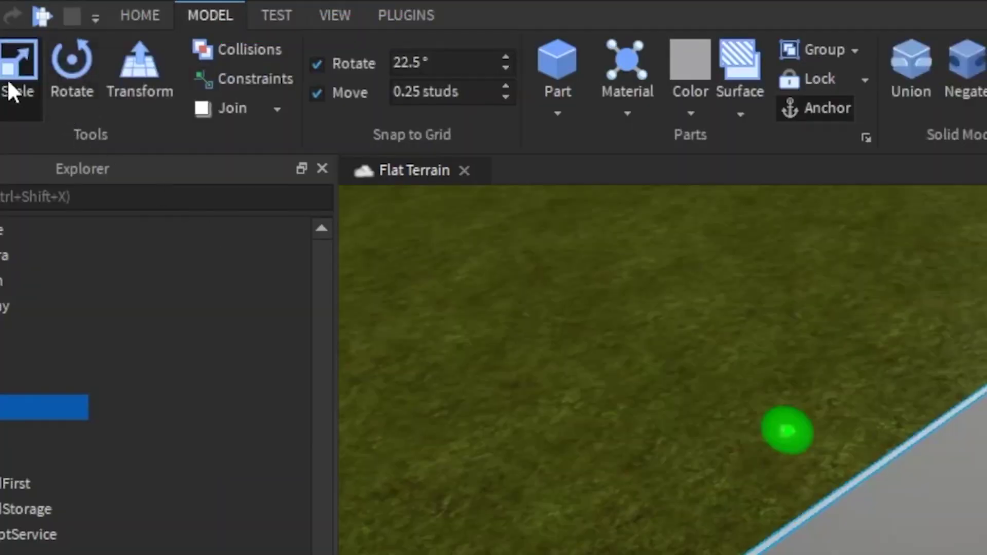
{"action": "left_click", "coordinate": [36, 28]}
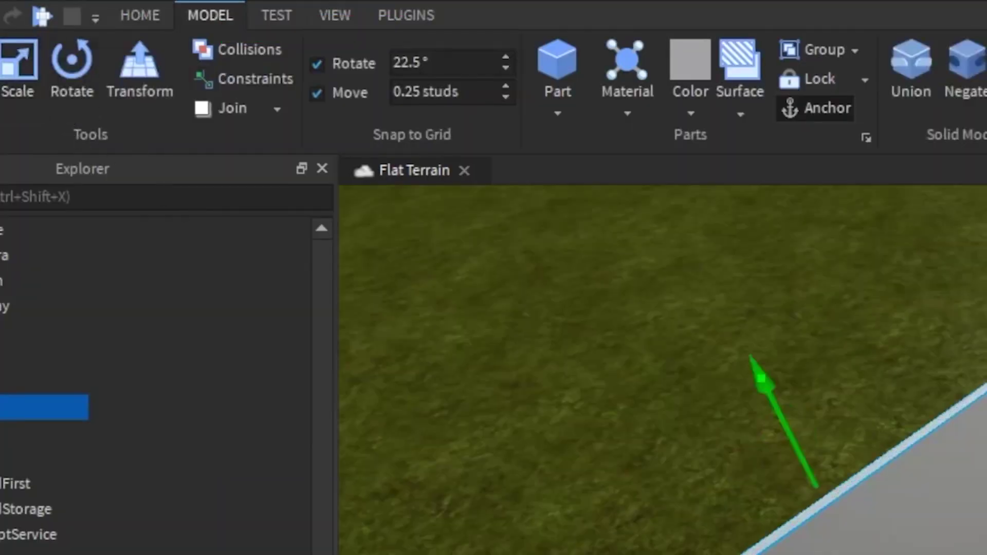
{"action": "left_click", "coordinate": [381, 199]}
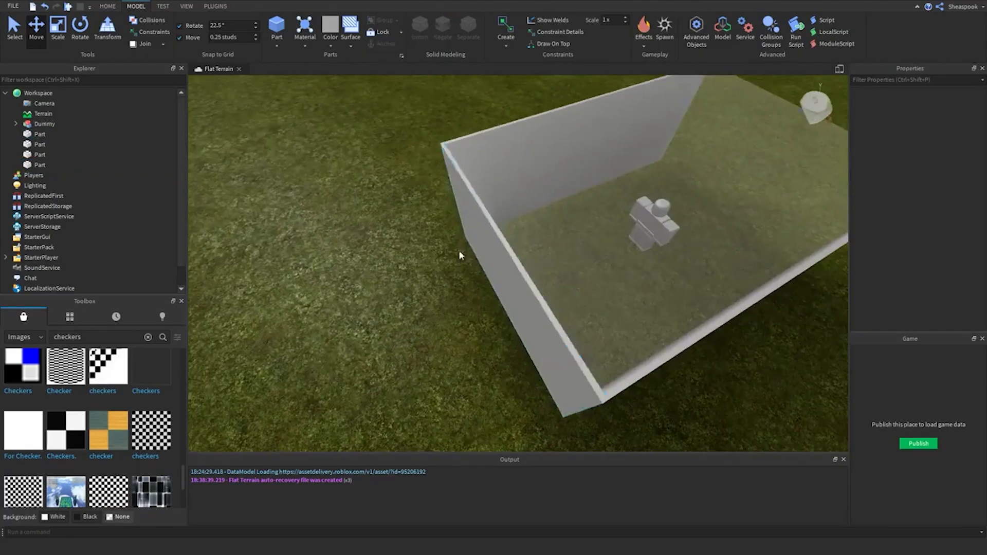
{"action": "left_click", "coordinate": [494, 287]}
{"action": "left_click", "coordinate": [424, 249]}
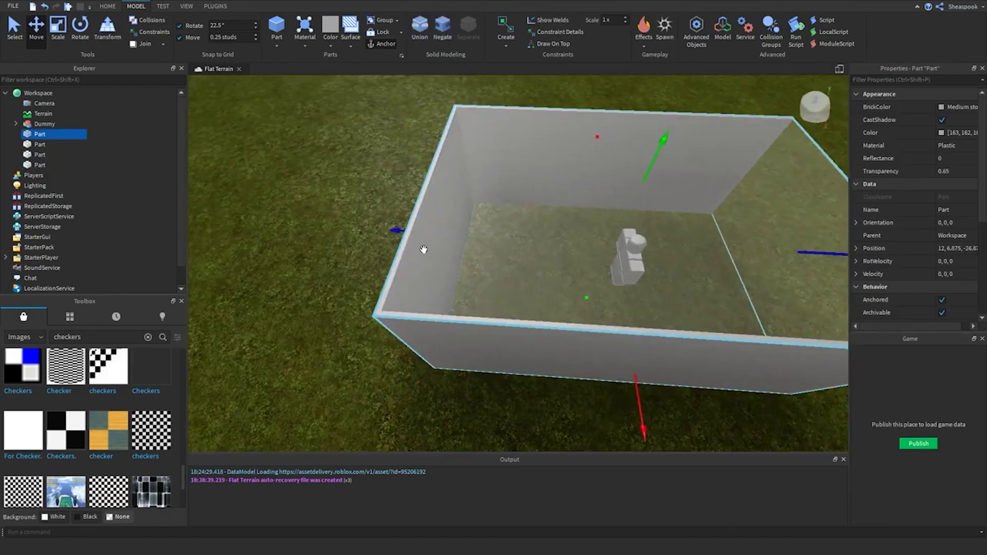
{"action": "left_click", "coordinate": [548, 310]}
{"action": "left_click", "coordinate": [547, 310]}
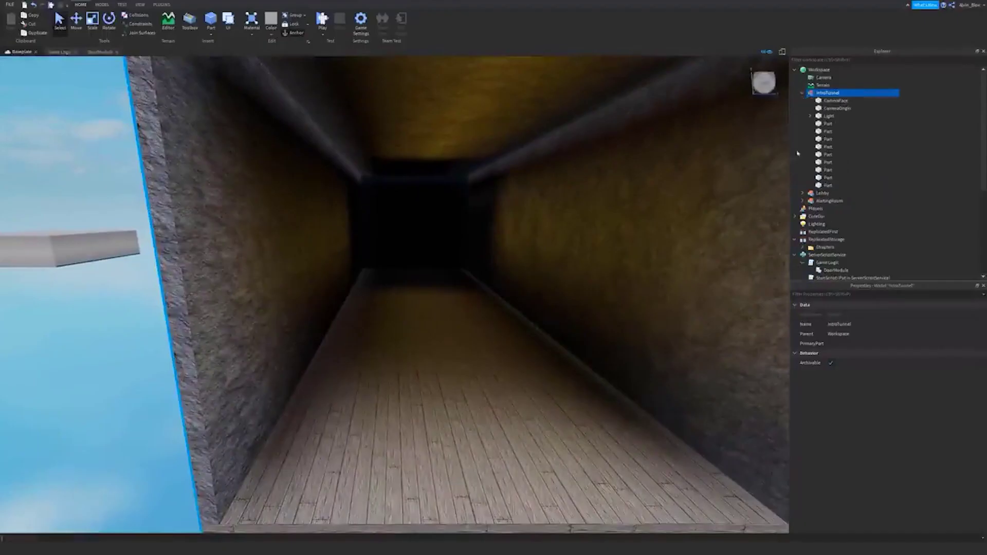
- Select IntroTunnel's CameraFace and CameraOrigin, orbit around the tunnel, then collapse IntroTunnel
{"action": "left_click", "coordinate": [842, 101]}
{"action": "left_click", "coordinate": [841, 108], "text": "shift"}
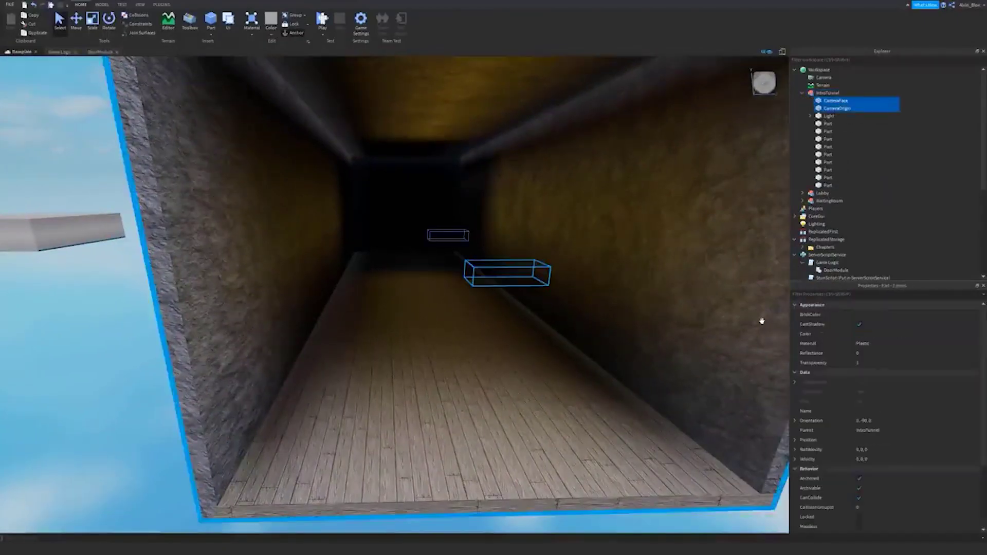
{"action": "left_click_drag", "start_coordinate": [413, 206], "coordinate": [442, 255]}
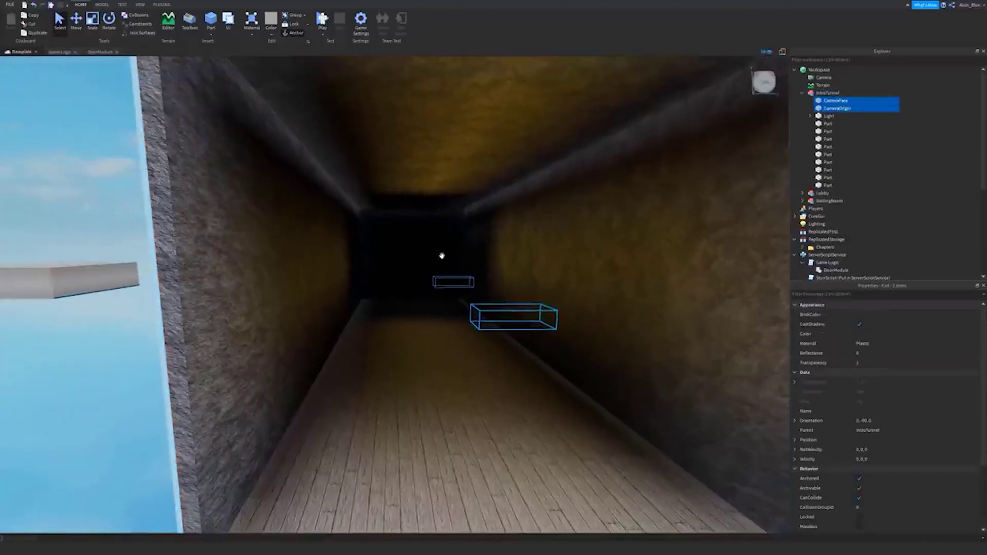
{"action": "left_click", "coordinate": [803, 94]}
- Focus the view on the WaitingRoom model, fly to the grey Chapter One block, and deselect it
{"action": "left_click", "coordinate": [830, 108]}
{"action": "key", "text": "f"}
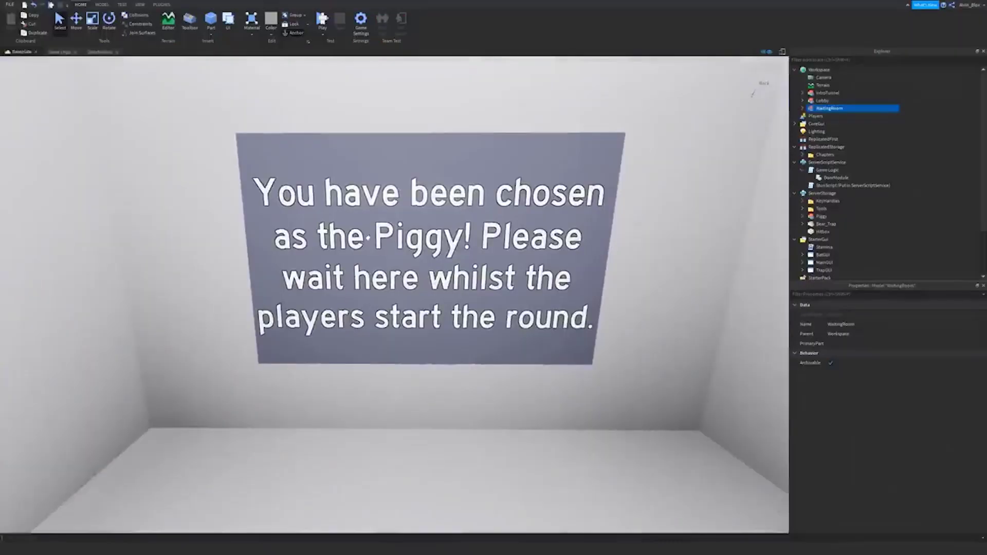
{"action": "left_click_drag", "start_coordinate": [362, 209], "coordinate": [363, 209]}
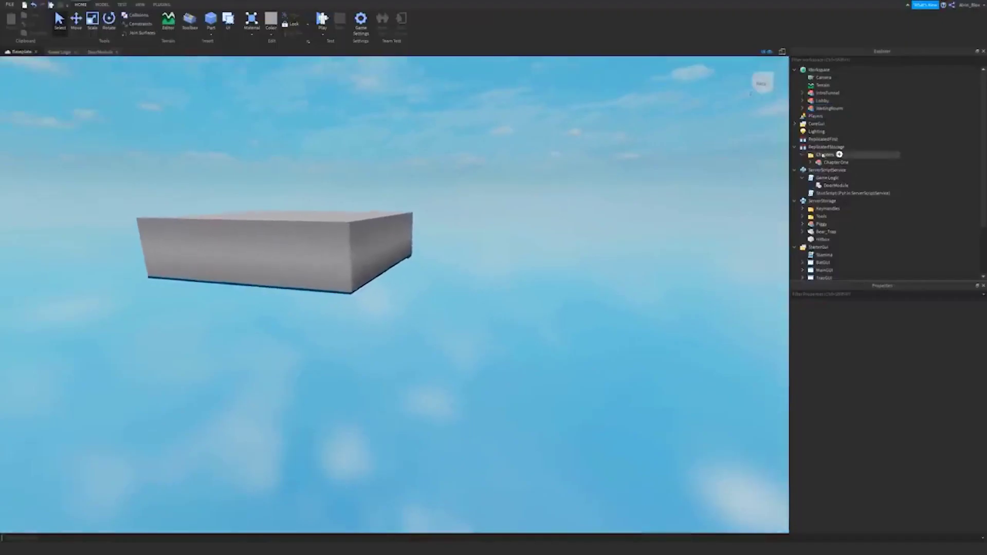
{"action": "scroll", "coordinate": [667, 174], "scroll_direction": "up", "scroll_amount": 2}
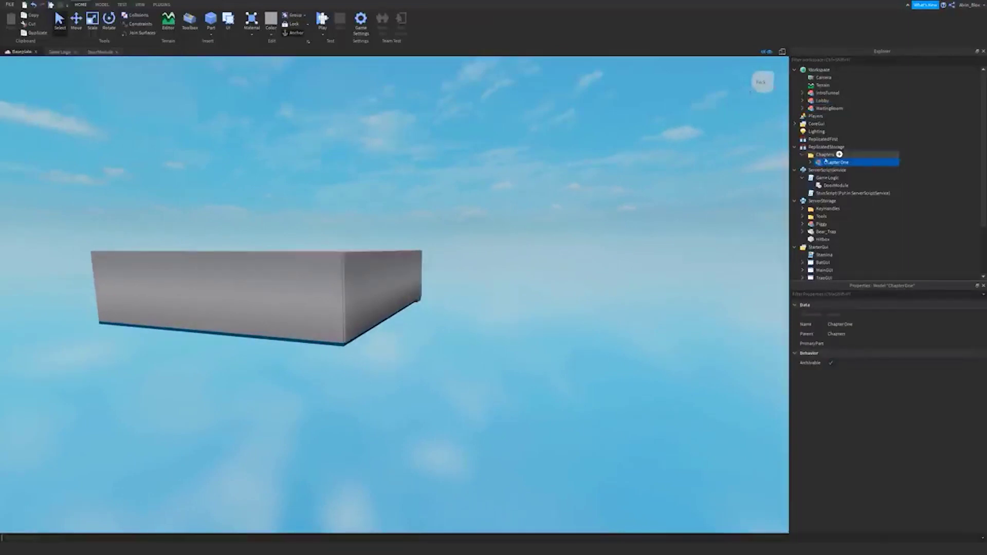
{"action": "key", "text": "w"}
{"action": "left_click", "coordinate": [648, 135]}
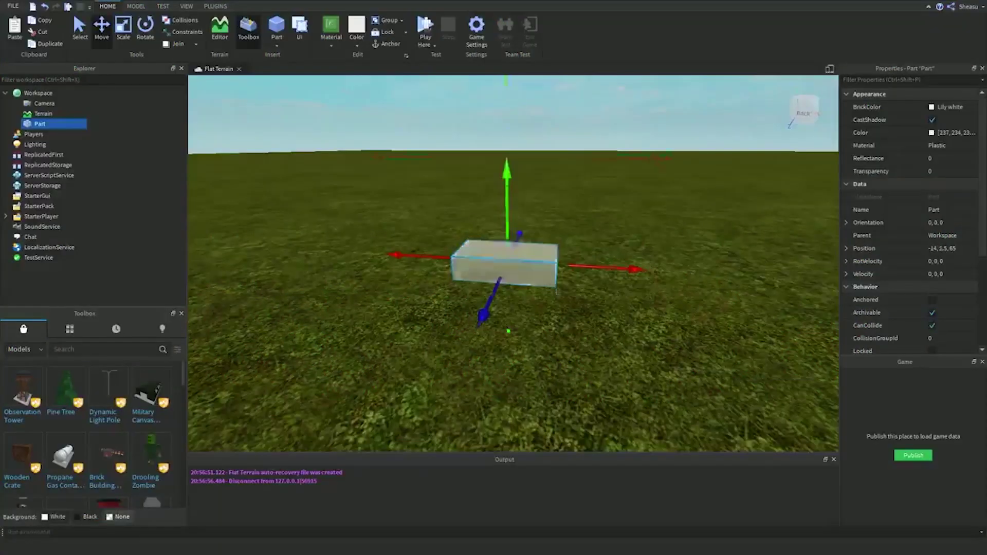
- Deselect and reselect the white part in the viewport to work on it
{"action": "scroll", "coordinate": [514, 257], "scroll_direction": "down", "scroll_amount": 3}
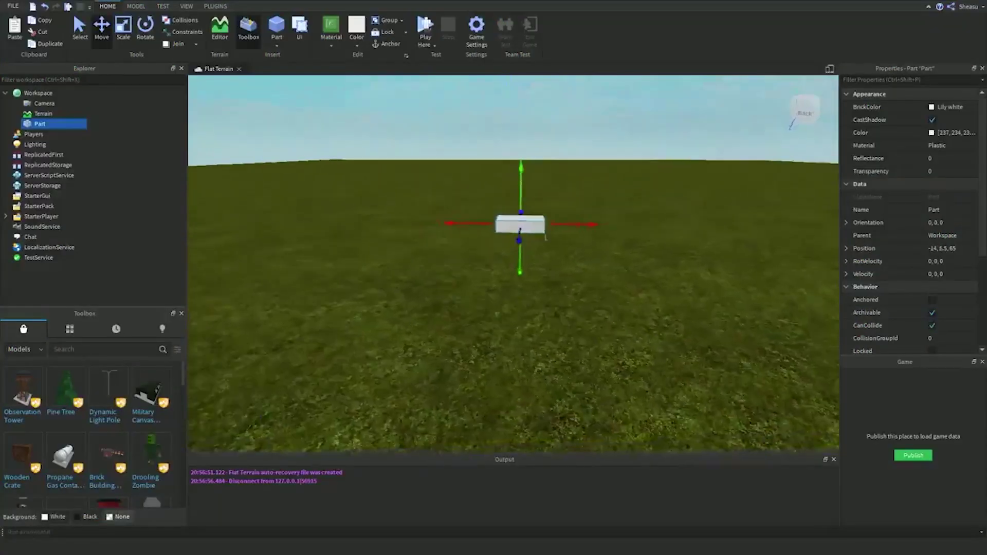
{"action": "scroll", "coordinate": [513, 257], "scroll_direction": "up", "scroll_amount": 3}
{"action": "left_click", "coordinate": [508, 189]}
{"action": "left_click", "coordinate": [519, 242]}
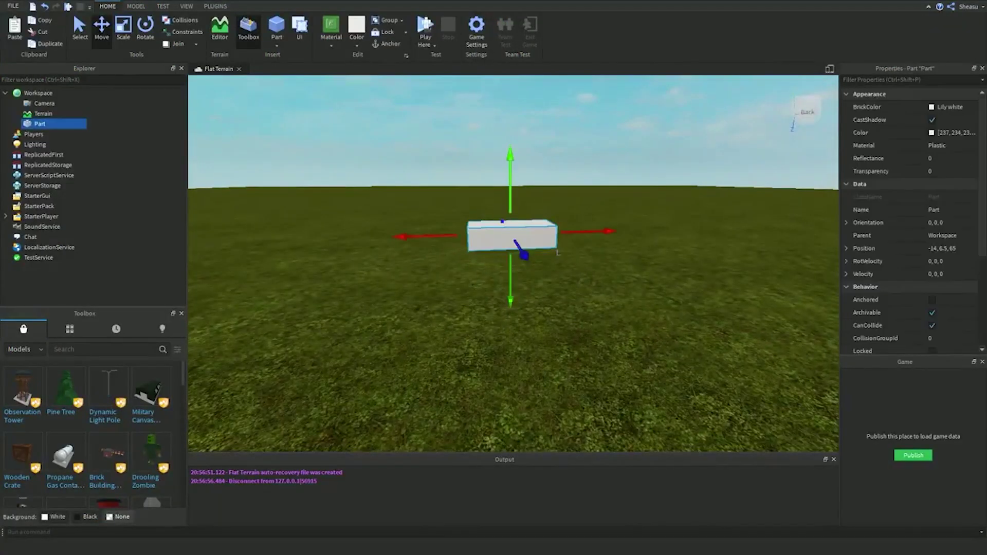
{"action": "scroll", "coordinate": [513, 264], "scroll_direction": "up", "scroll_amount": 3}
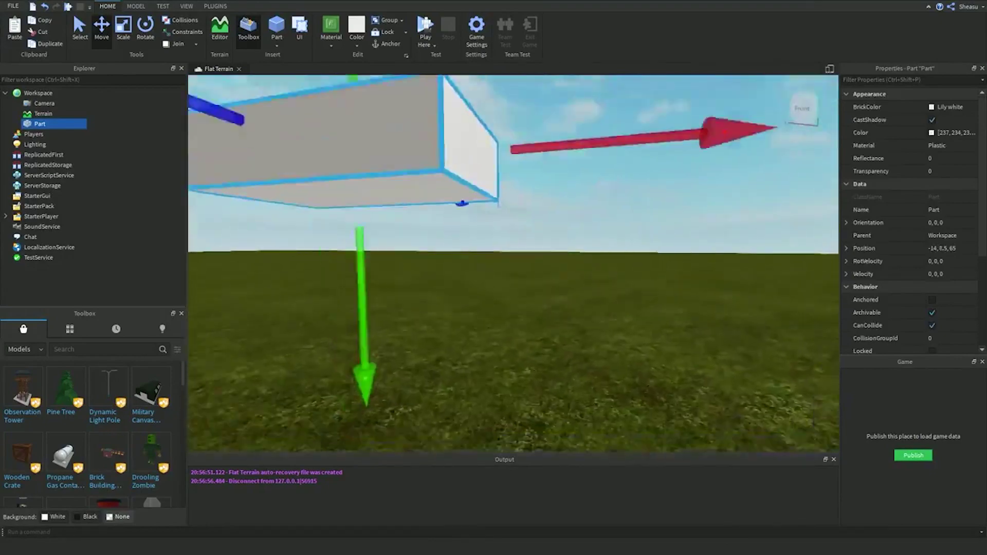
{"action": "scroll", "coordinate": [513, 263], "scroll_direction": "down", "scroll_amount": 3}
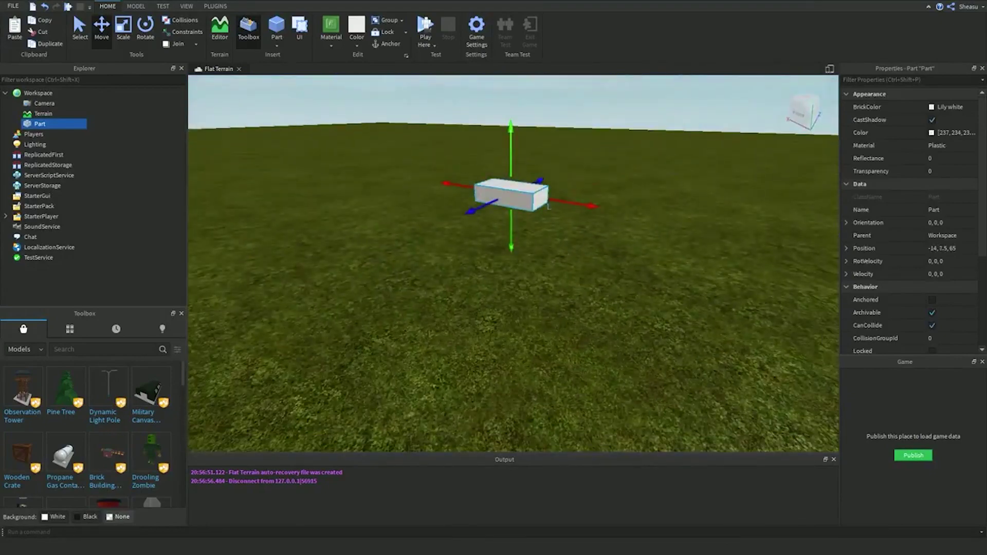
{"action": "left_click", "coordinate": [516, 227]}
{"action": "left_click", "coordinate": [458, 190]}
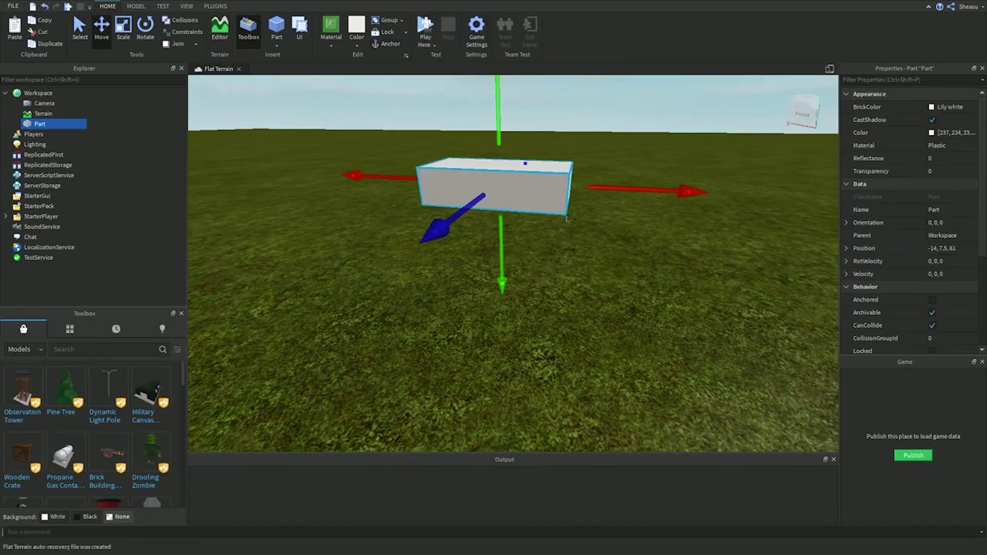
- Play-test the place, walking the avatar onto and off the white block
{"action": "left_click", "coordinate": [71, 9]}
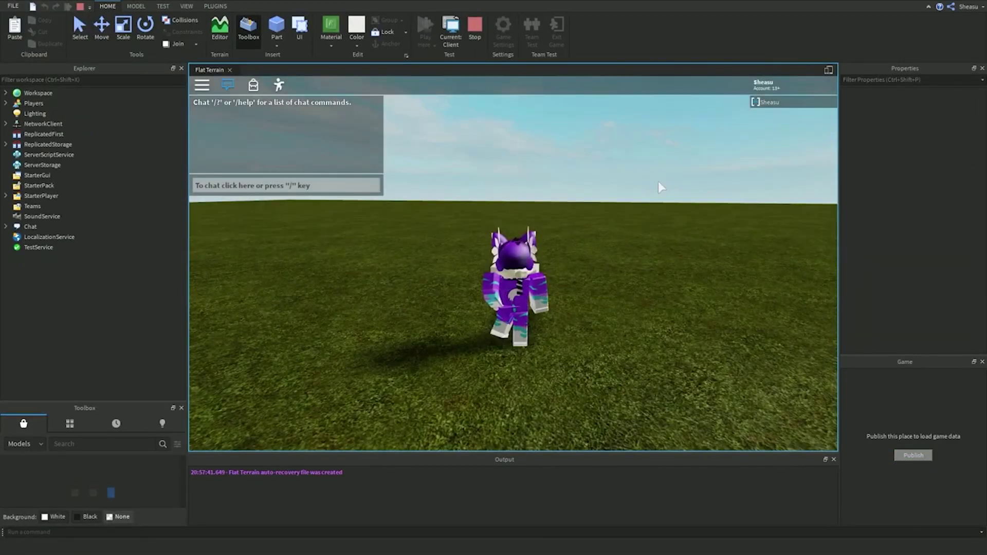
{"action": "key", "text": "d"}
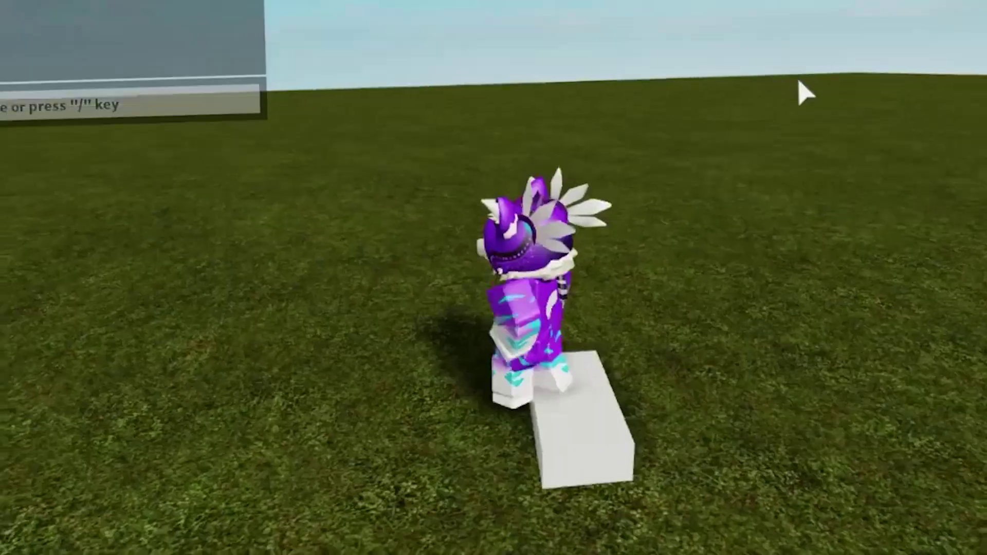
{"action": "key", "text": "s"}
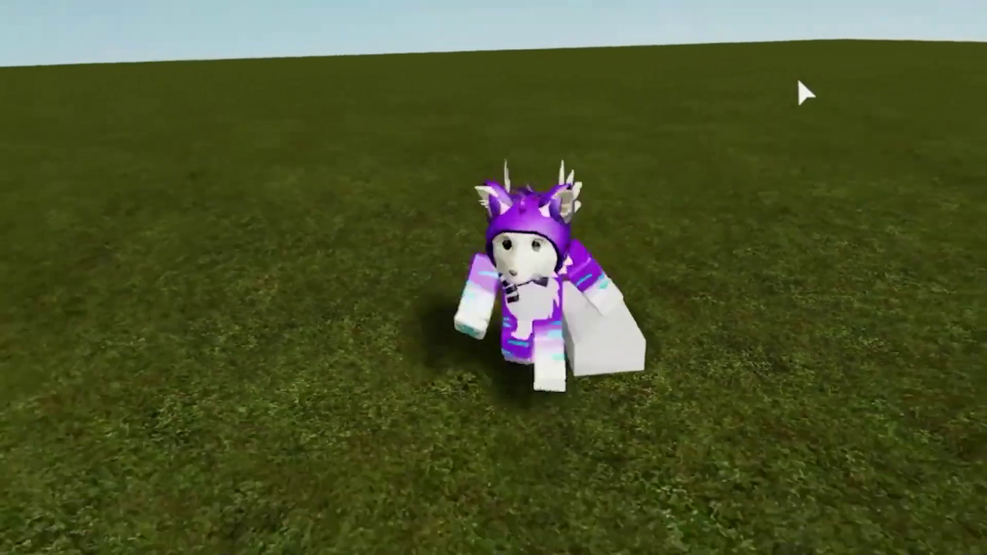
{"action": "key", "text": "w"}
{"action": "key", "text": "s"}
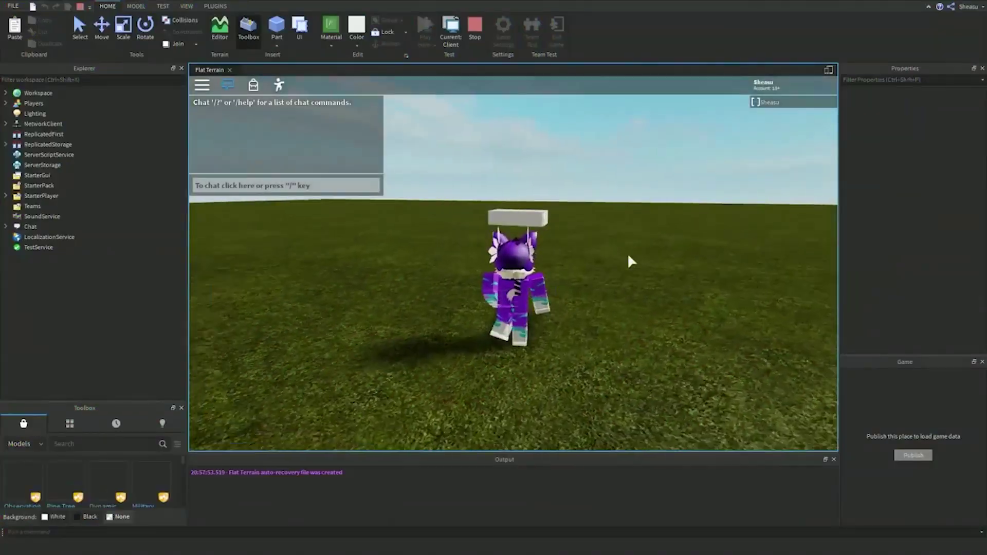
{"action": "key", "text": "s"}
{"action": "key", "text": "w"}
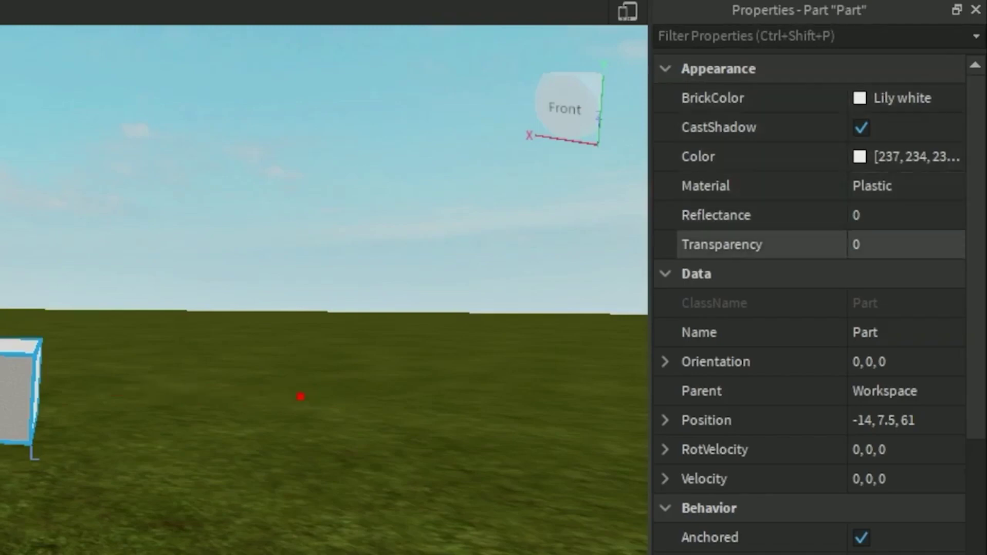
{"action": "left_click", "coordinate": [905, 185]}
- Frame the stacked block and select the Folder holding its two parts
{"action": "left_click", "coordinate": [955, 185]}
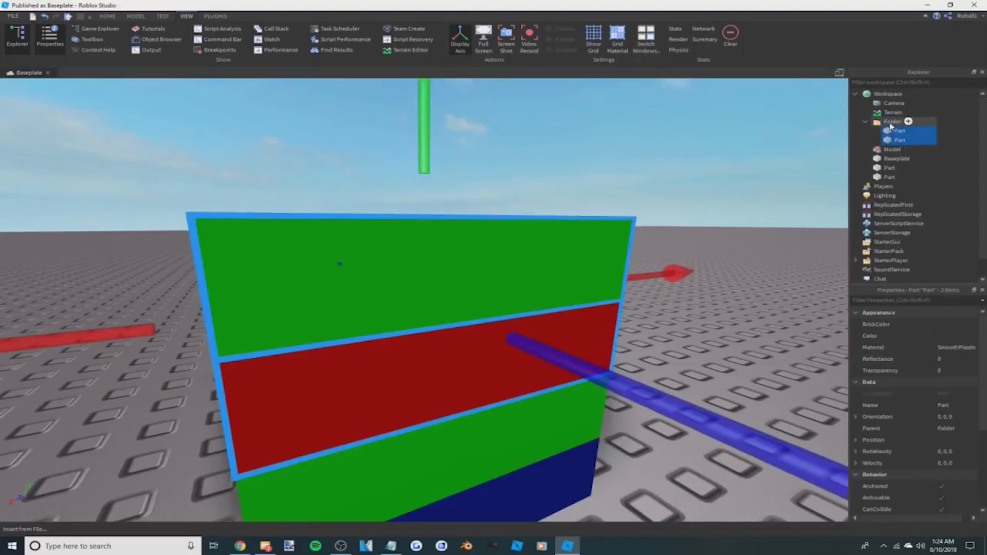
{"action": "key", "text": "f"}
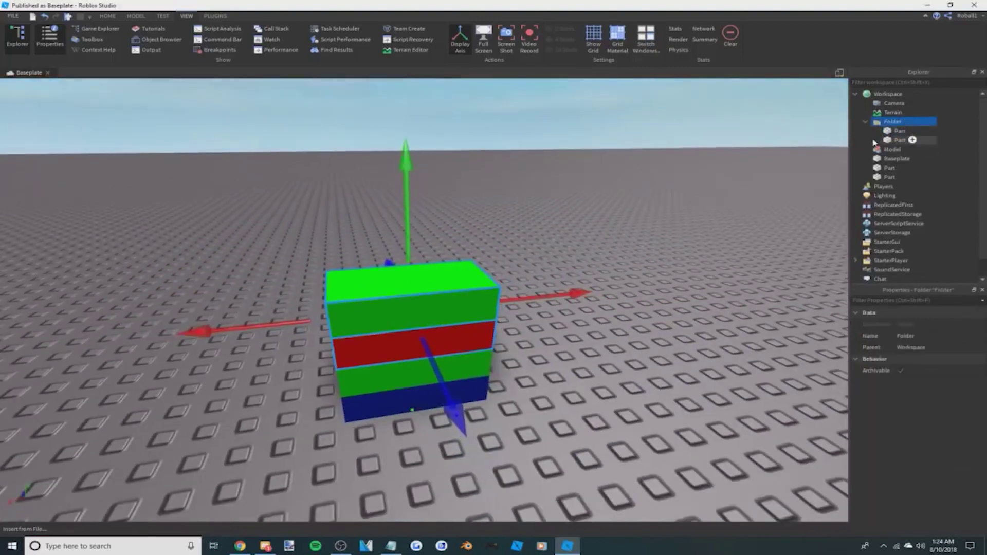
{"action": "left_click", "coordinate": [891, 122]}
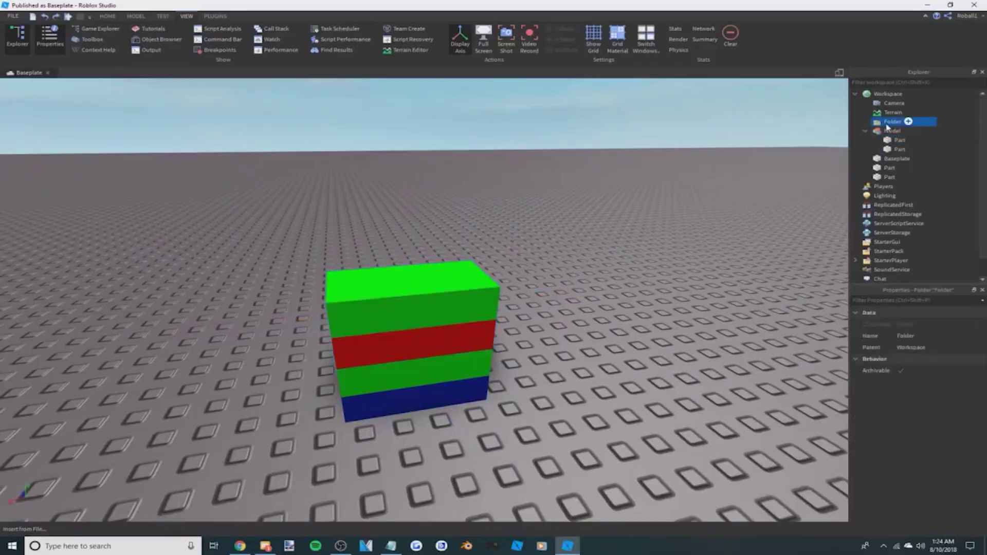
{"action": "left_click_drag", "start_coordinate": [689, 173], "coordinate": [569, 214]}
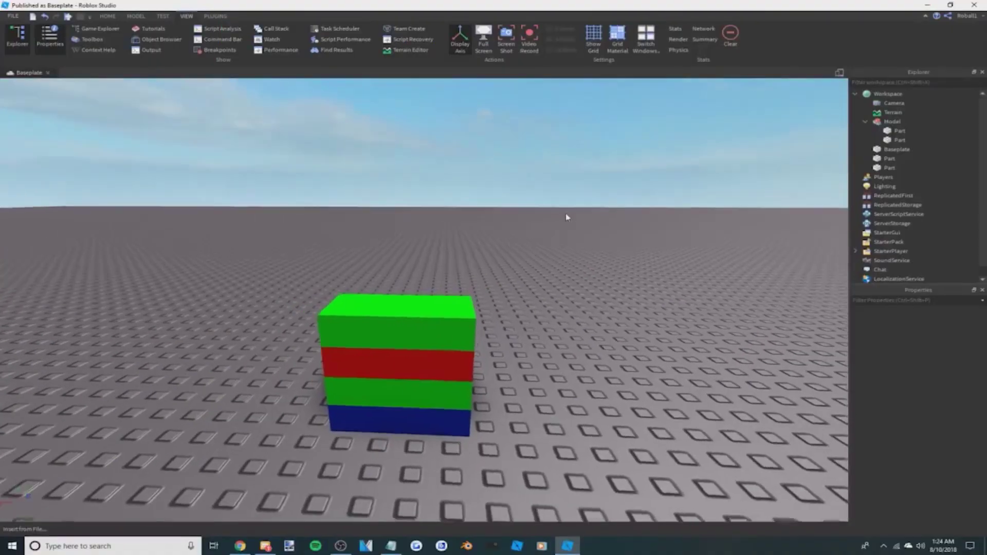
{"action": "left_click_drag", "start_coordinate": [569, 212], "coordinate": [570, 214]}
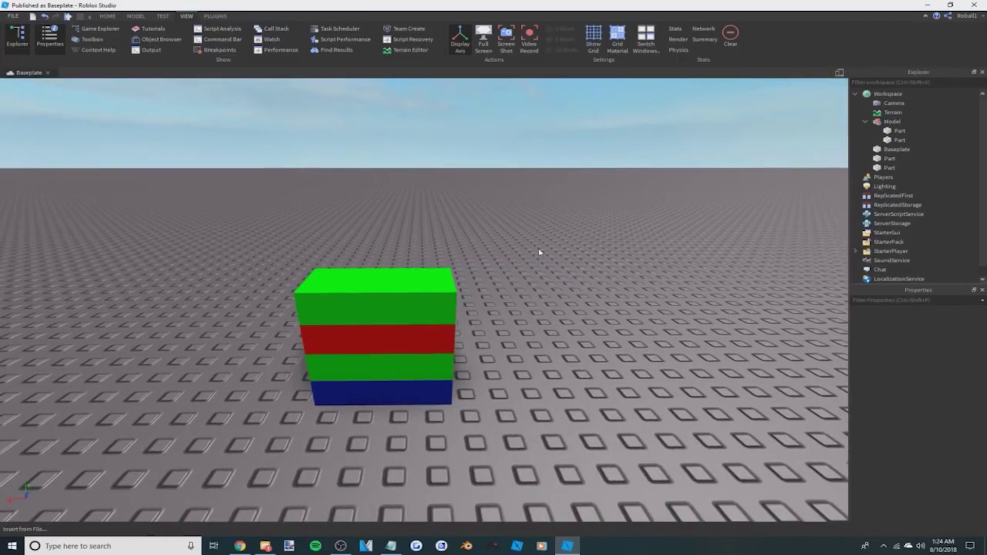
{"action": "key", "text": "a"}
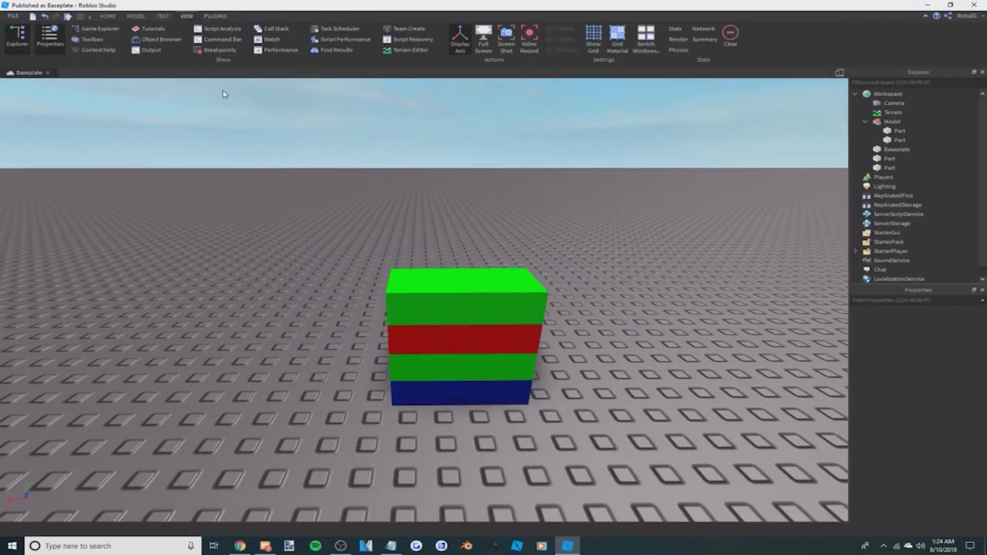
- Switch Studio to full screen, back to a normal window, then full screen again
{"action": "left_click", "coordinate": [484, 39]}
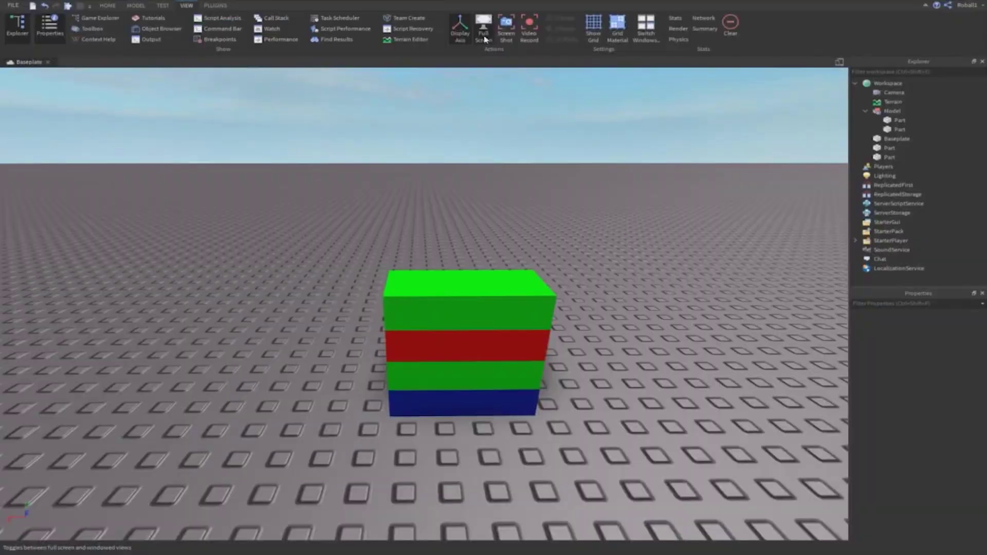
{"action": "left_click", "coordinate": [484, 37]}
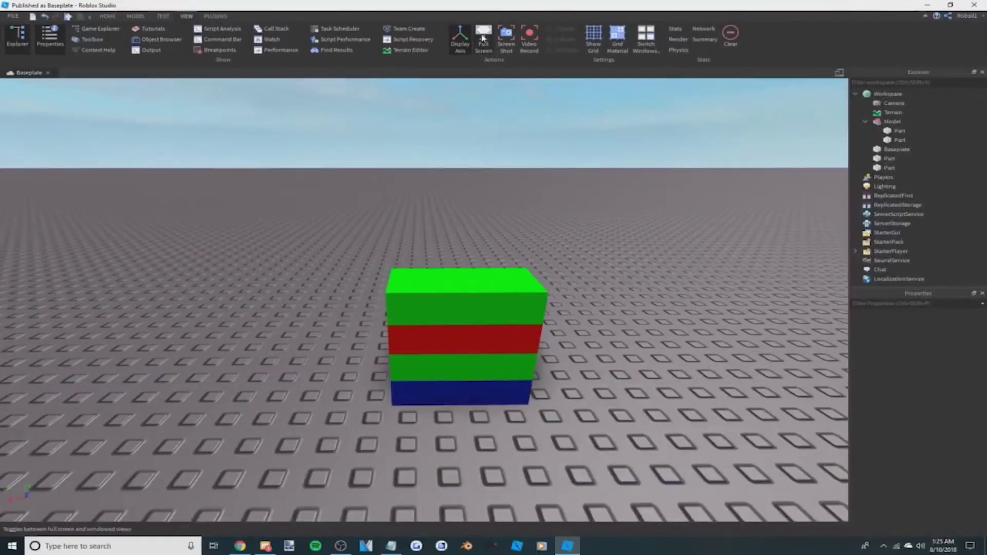
{"action": "left_click", "coordinate": [483, 37]}
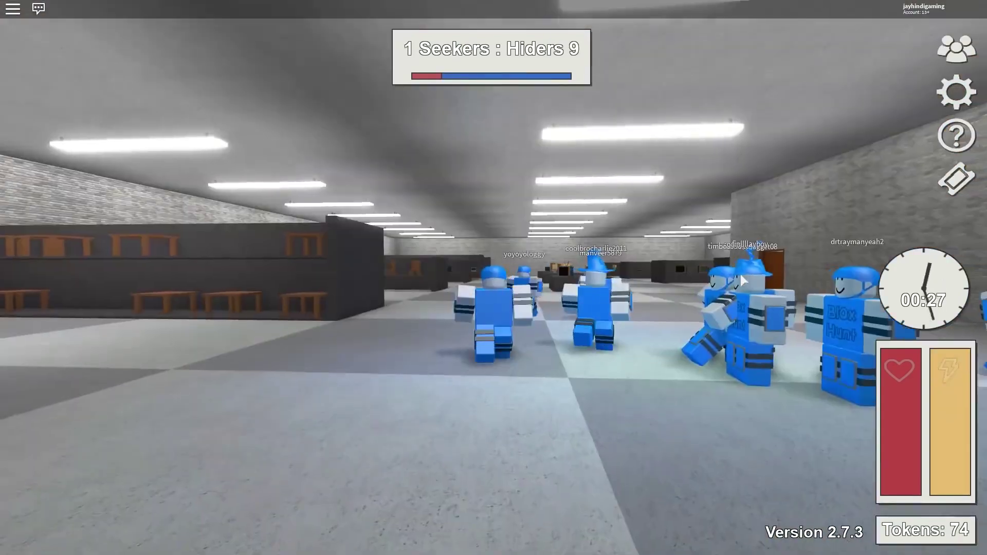
- Run the hider through the office room, swinging the view toward the other hiders
{"action": "key", "text": "w"}
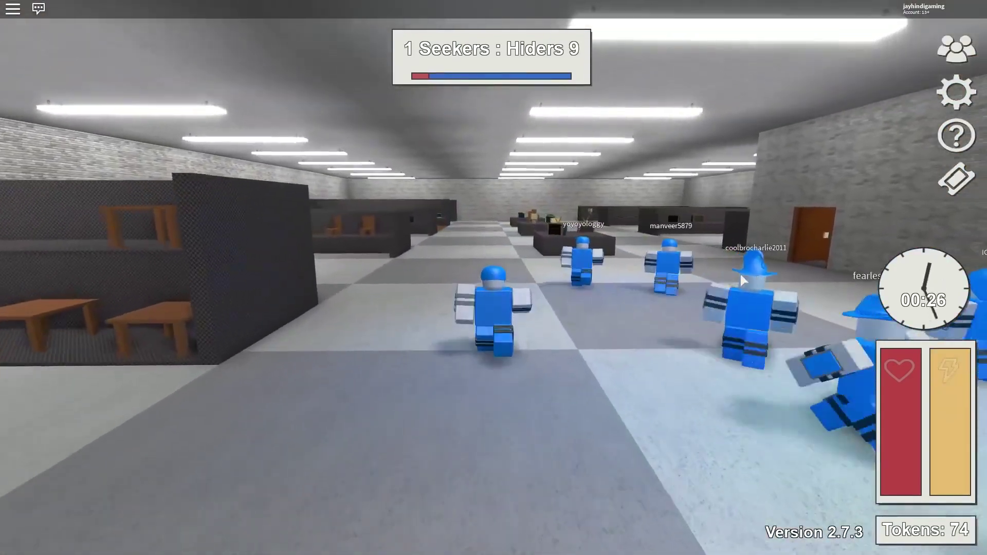
{"action": "key", "text": "w"}
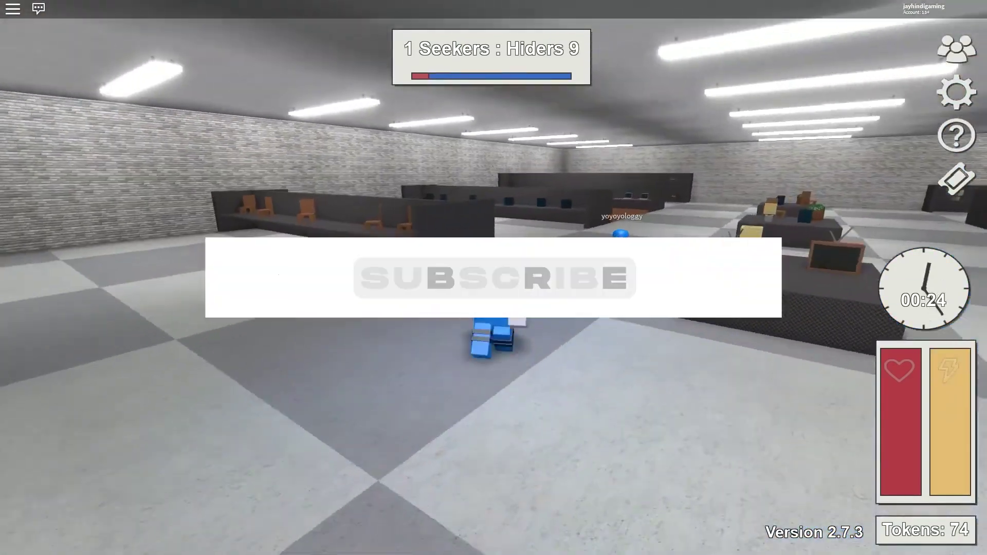
{"action": "key", "text": "w"}
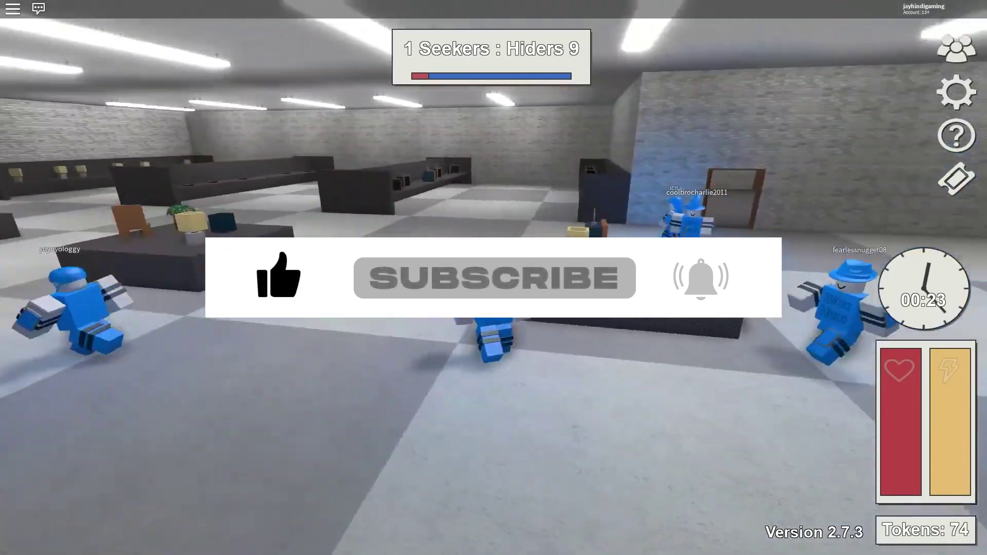
{"action": "key", "text": "w"}
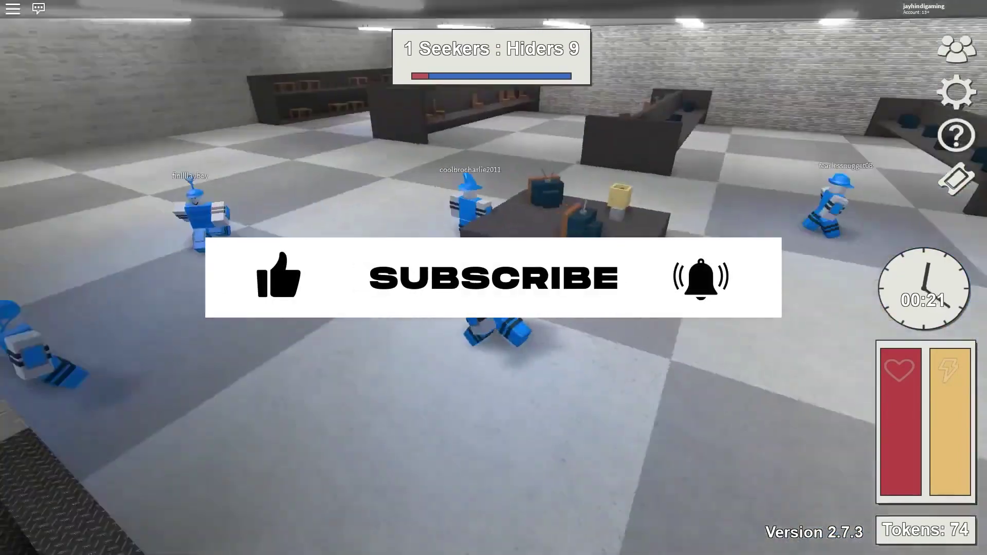
{"action": "key", "text": "w"}
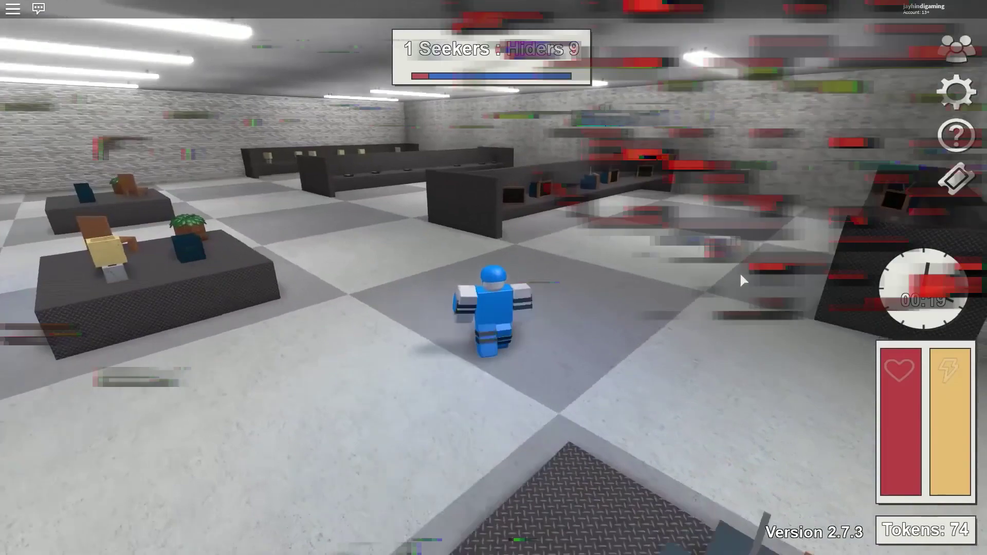